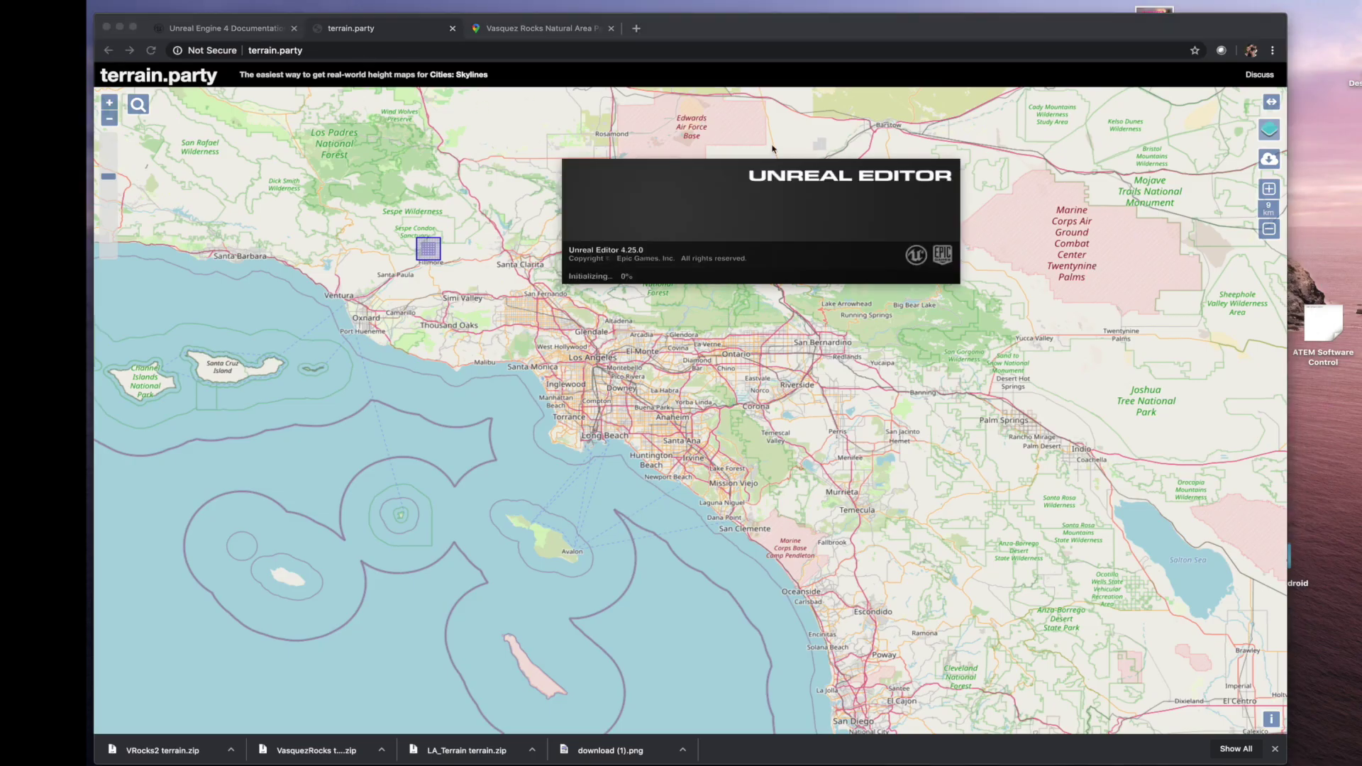
Reload the terrain.party height-map site in the browser.
left_click(559, 257)
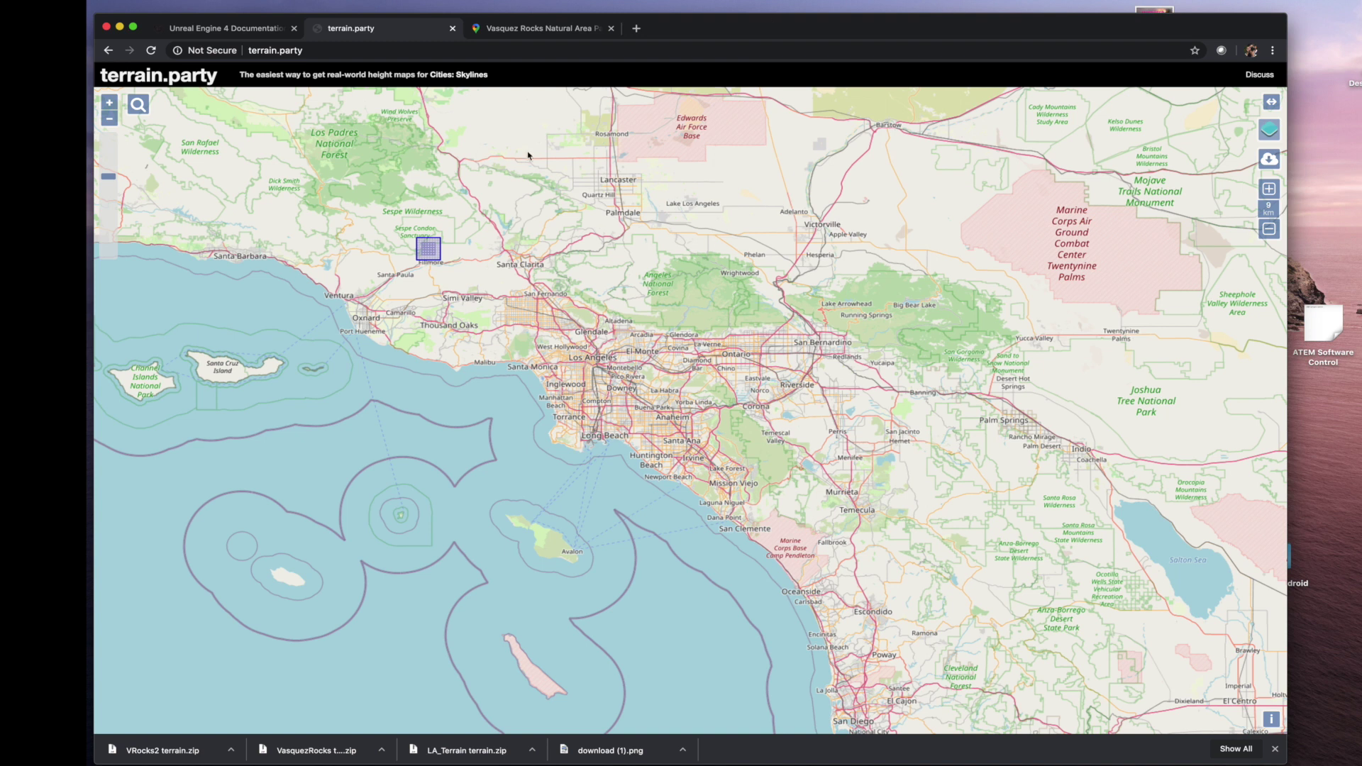
left_click(253, 51)
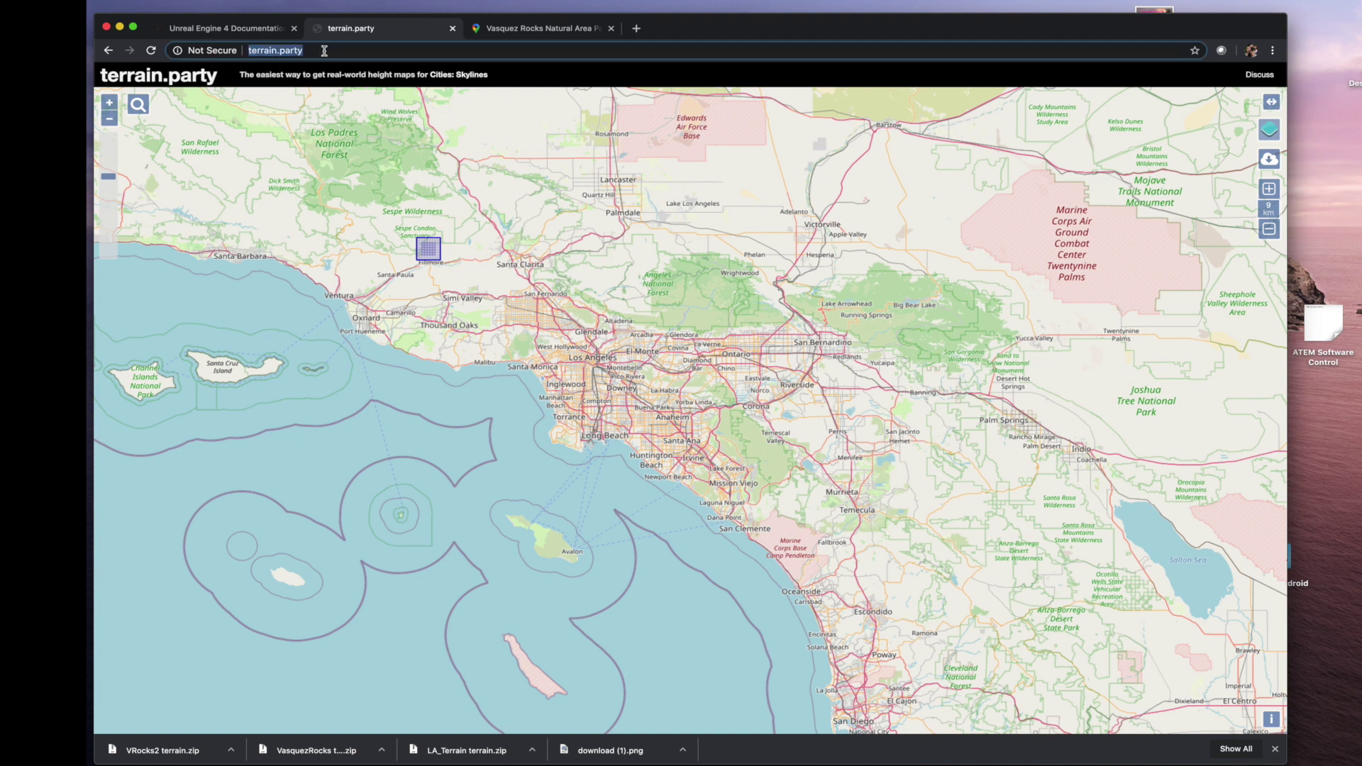
type("terra")
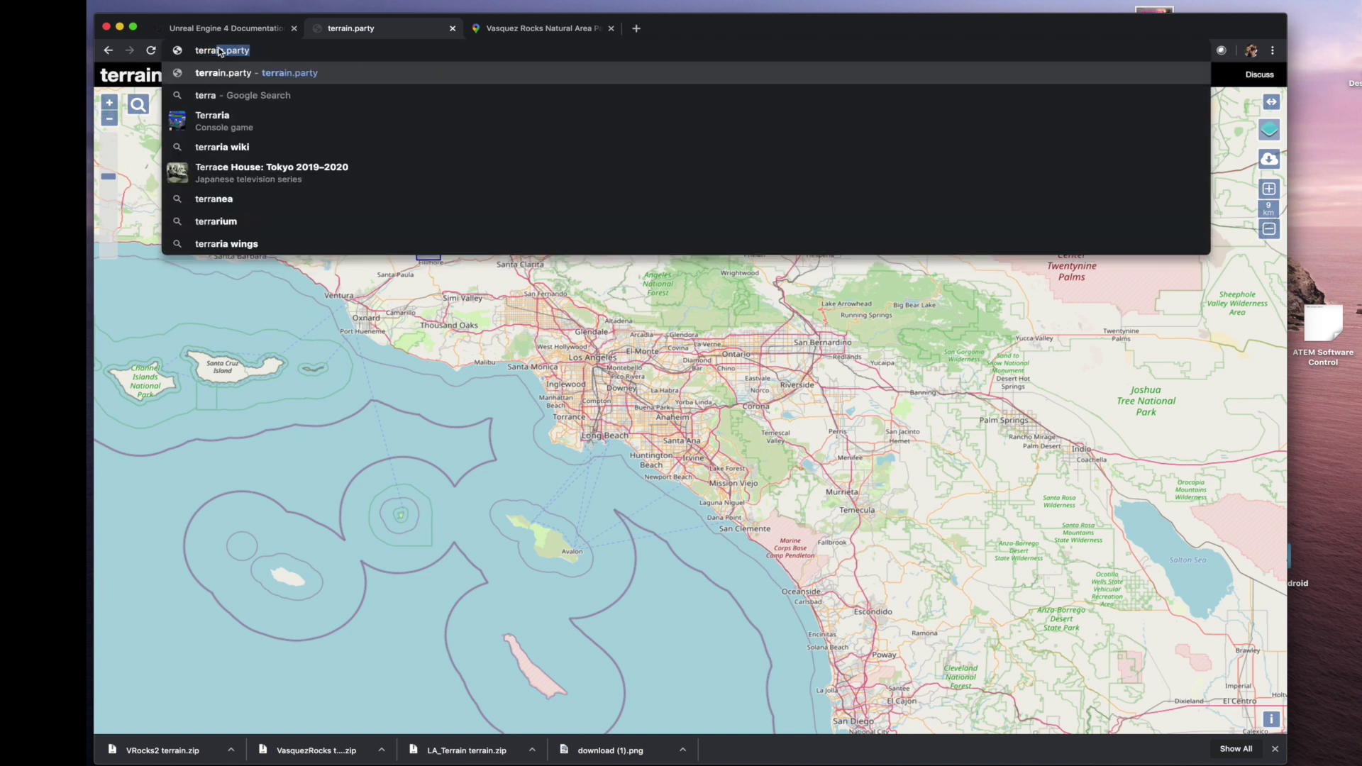
type("in.par")
key("Return")
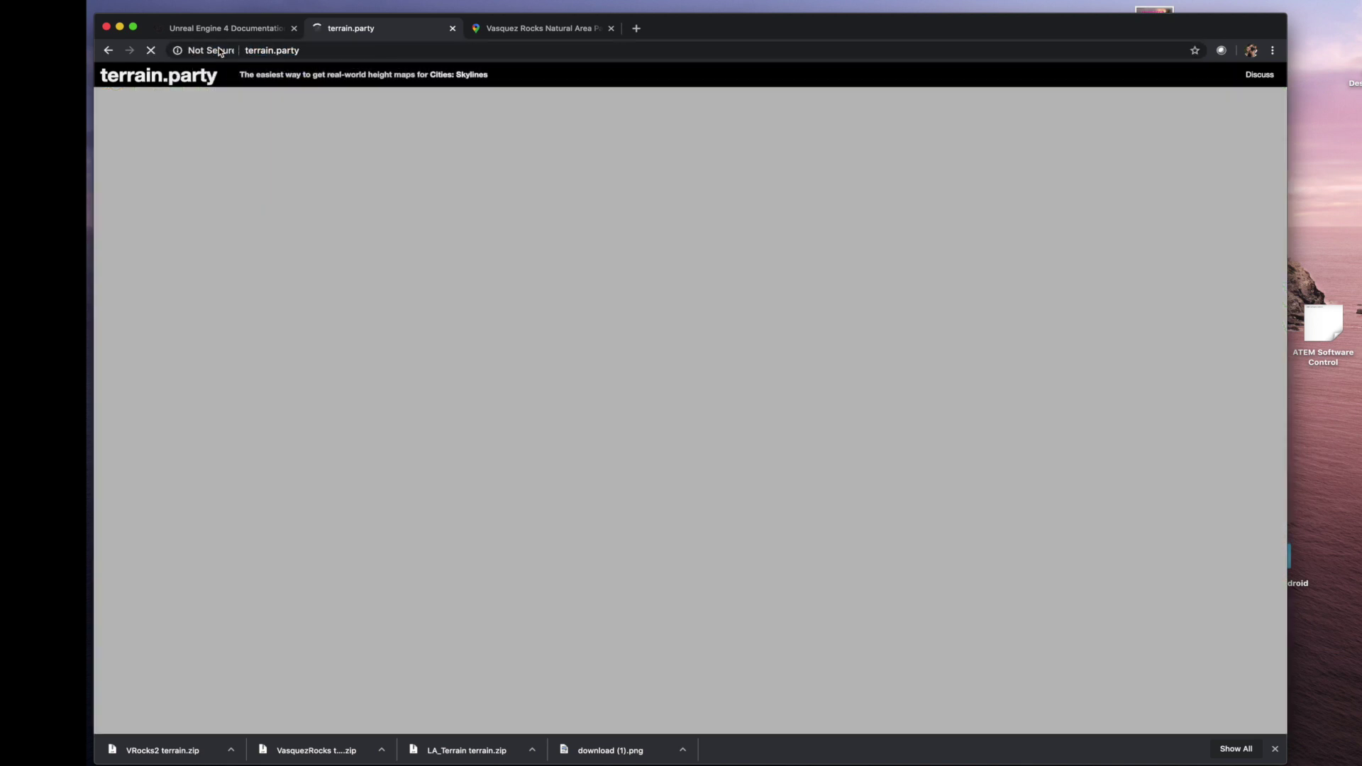
Move the terrain.party map from Europe across to North America.
scroll(728, 553, "down", 1)
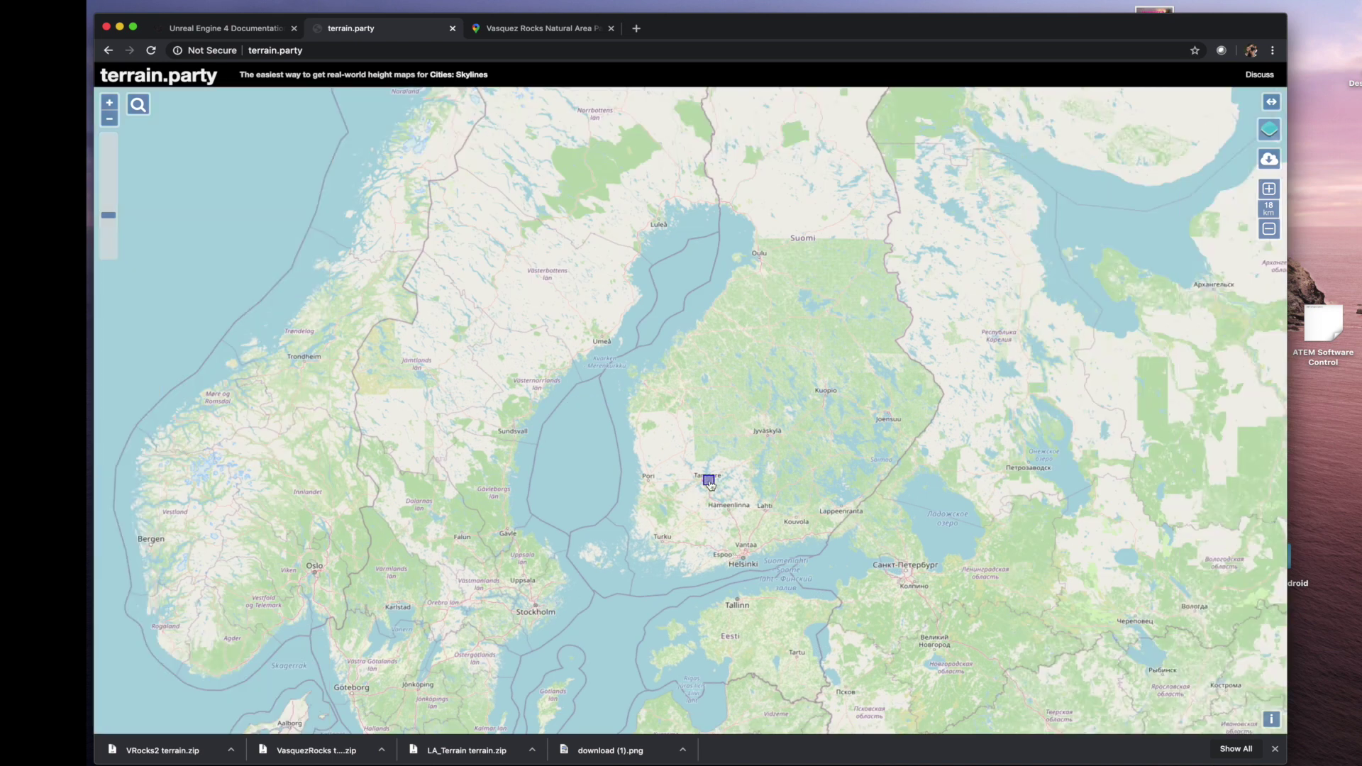
left_click_drag(710, 485, 373, 529)
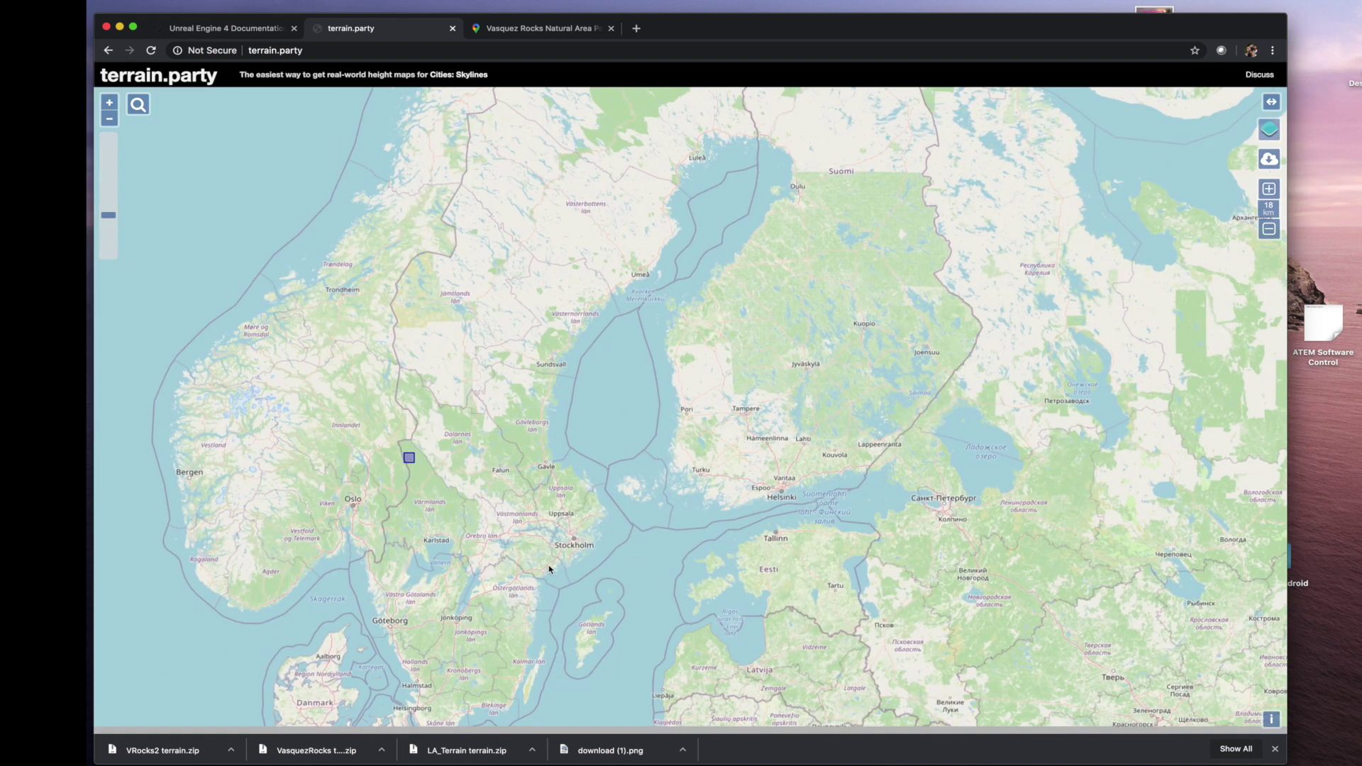
left_click_drag(447, 487, 907, 259)
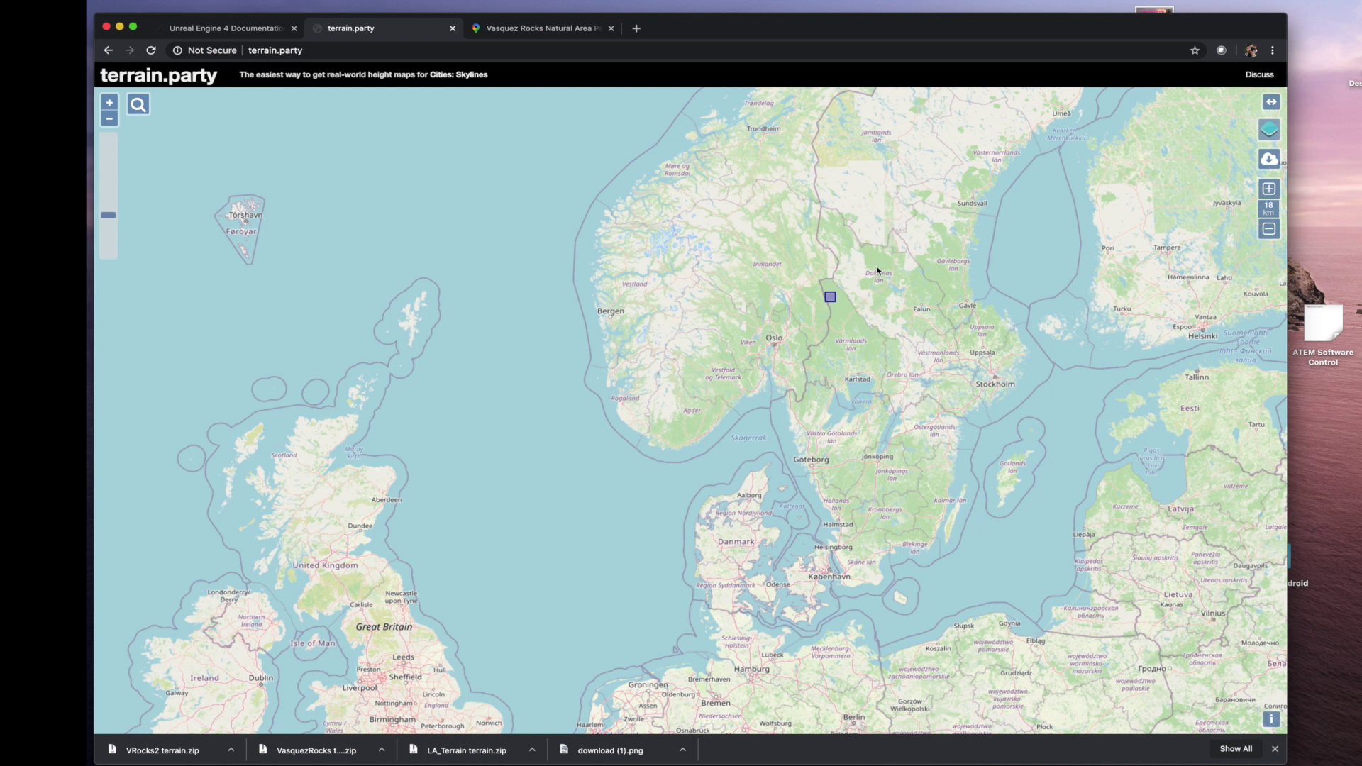
left_click_drag(832, 303, 369, 610)
left_click_drag(499, 649, 1107, 327)
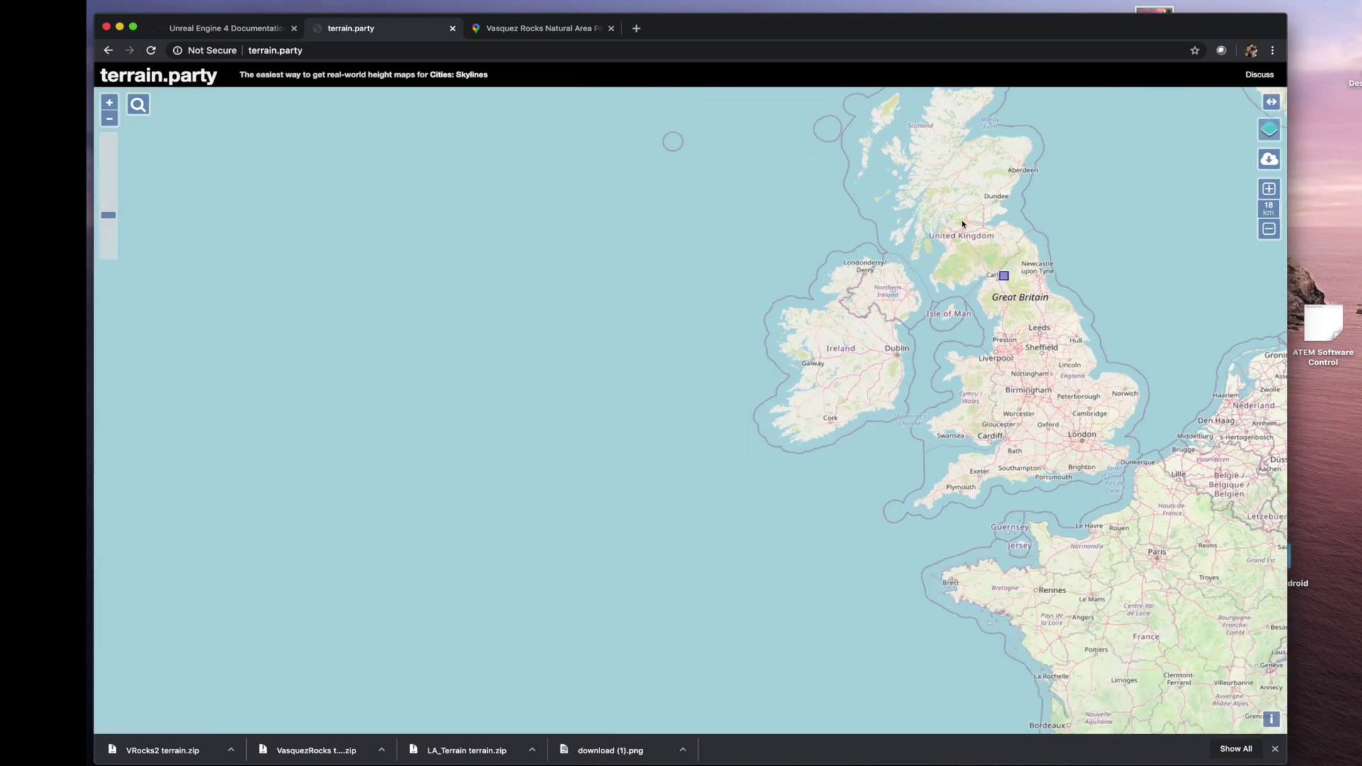
scroll(959, 395, "down", 1)
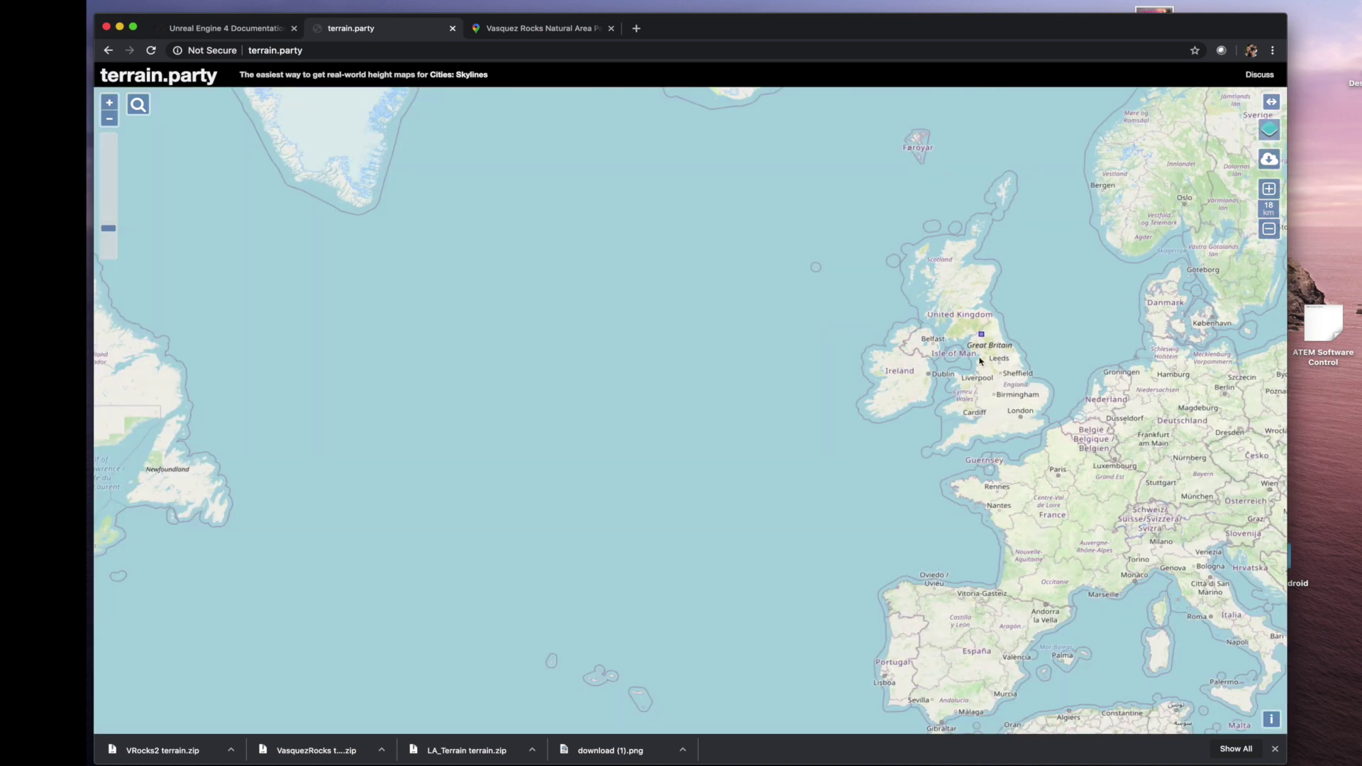
scroll(950, 479, "down", 1)
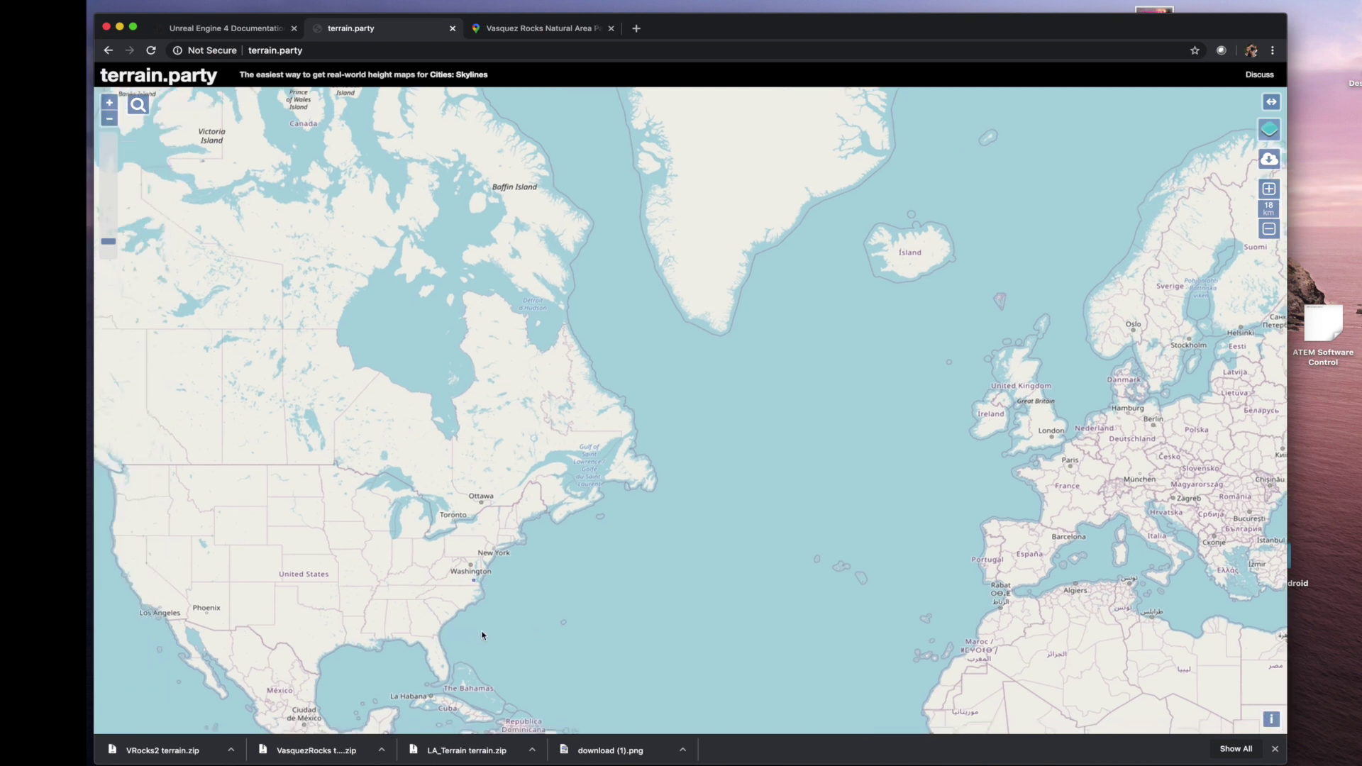
left_click_drag(446, 585, 901, 543)
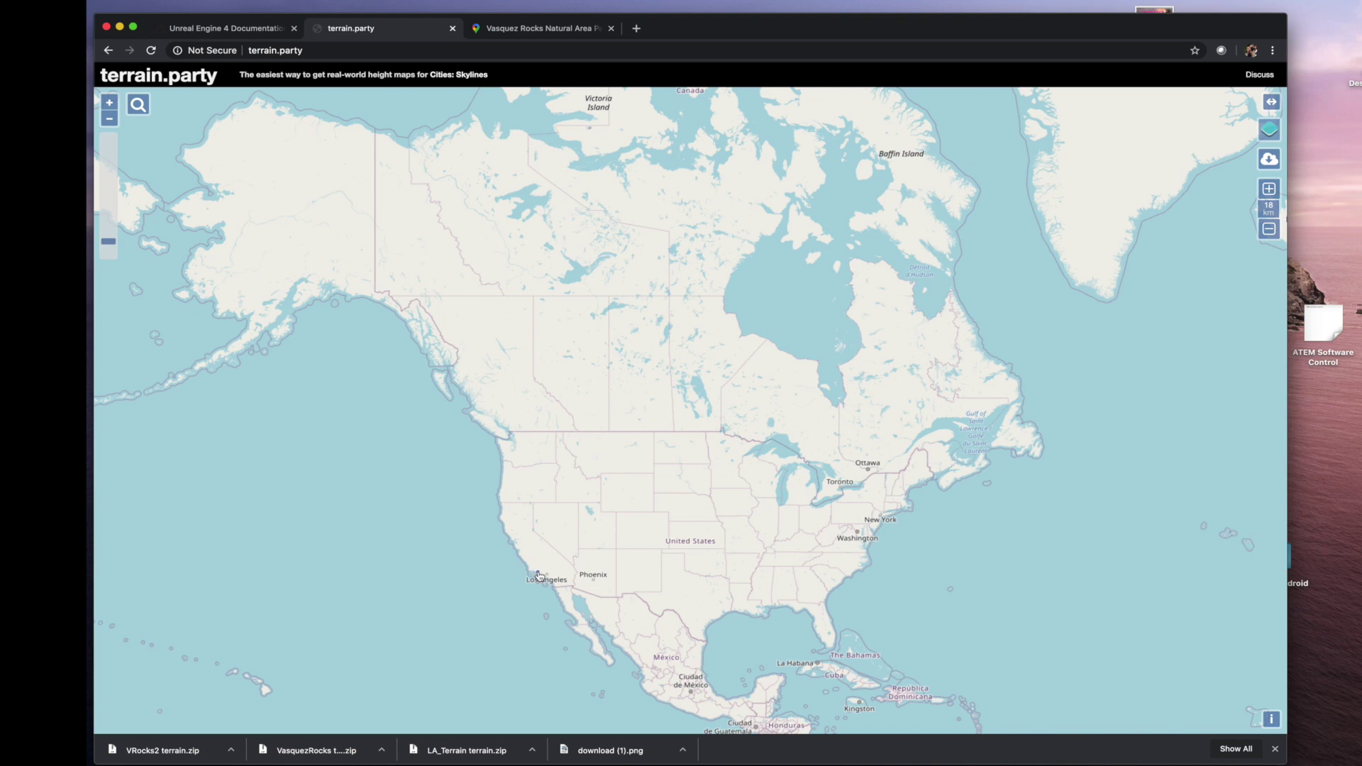
Position the selection square over Santa Catalina Island, covering its centre and Avalon.
scroll(538, 575, "down", 1)
scroll(538, 576, "up", 3)
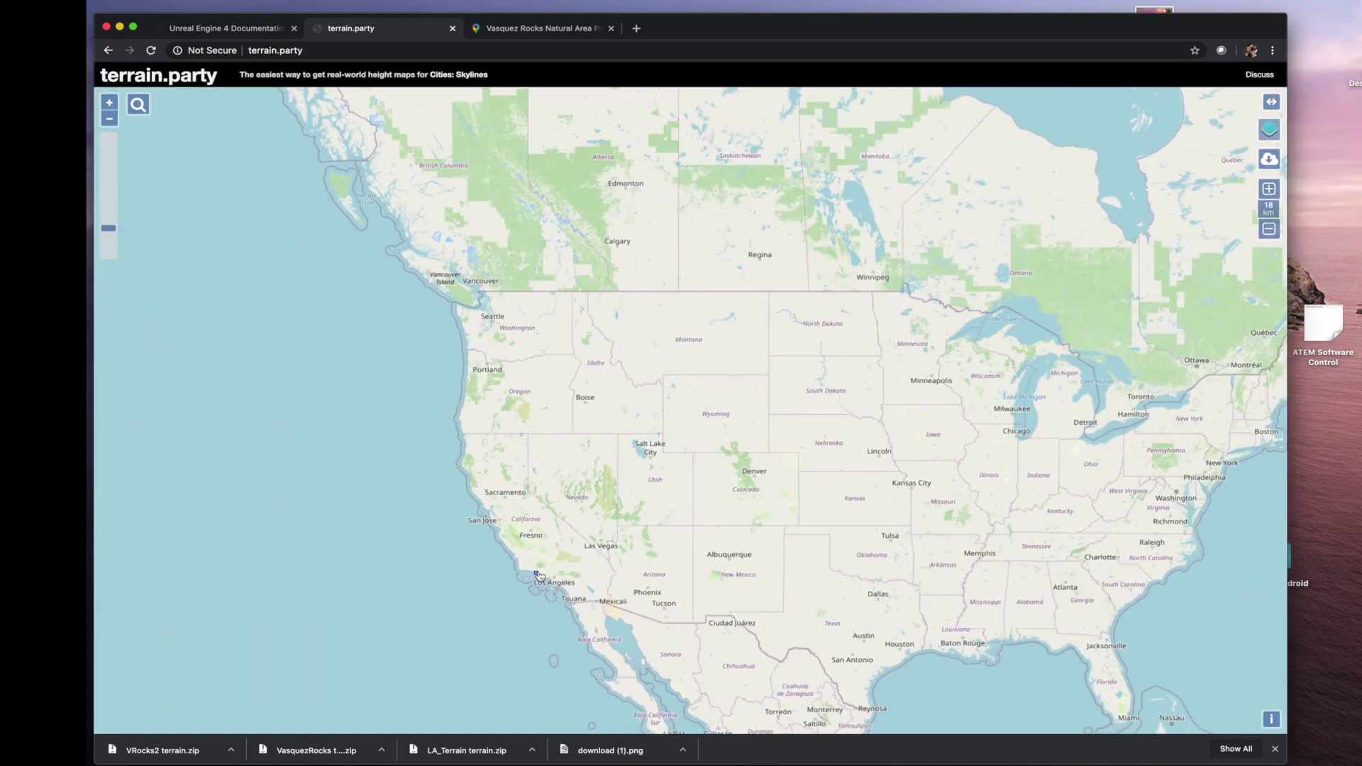
scroll(539, 575, "up", 2)
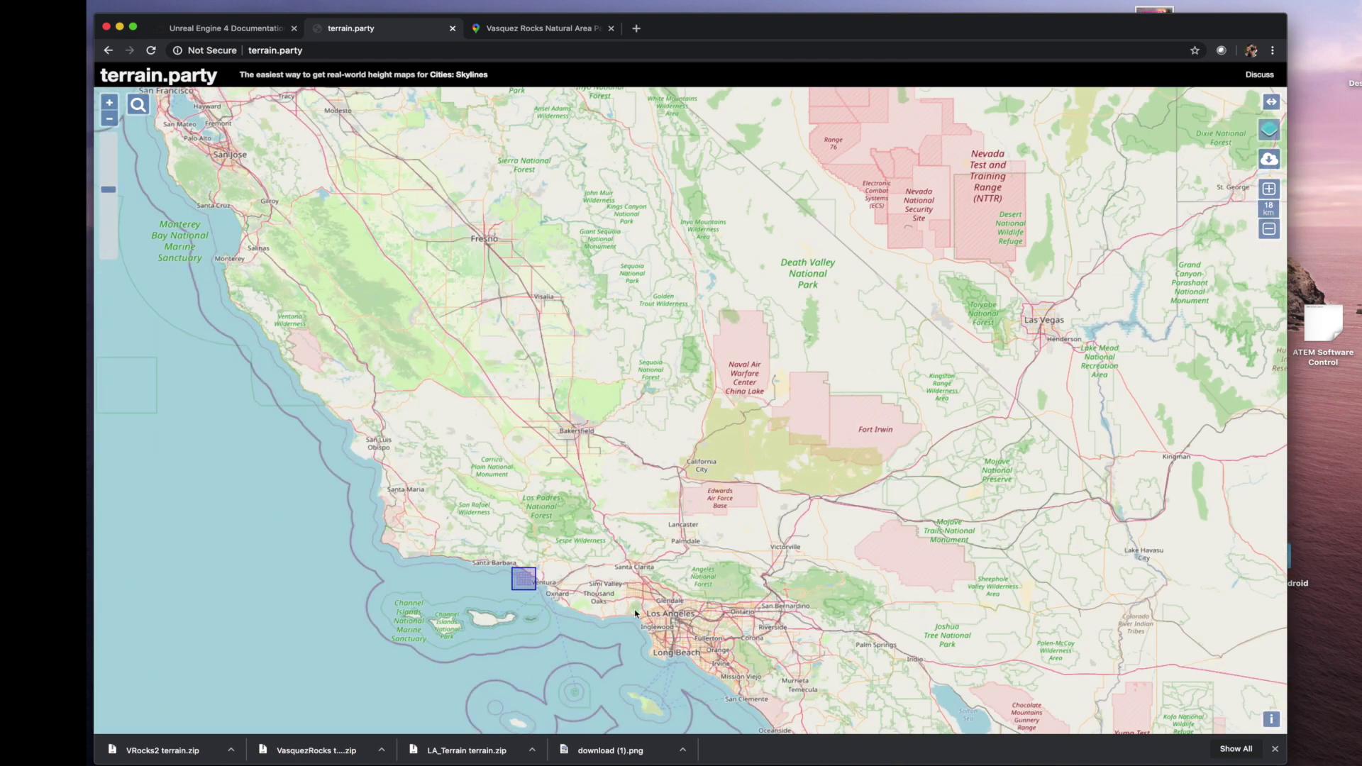
left_click_drag(636, 611, 573, 351)
left_click_drag(475, 319, 599, 441)
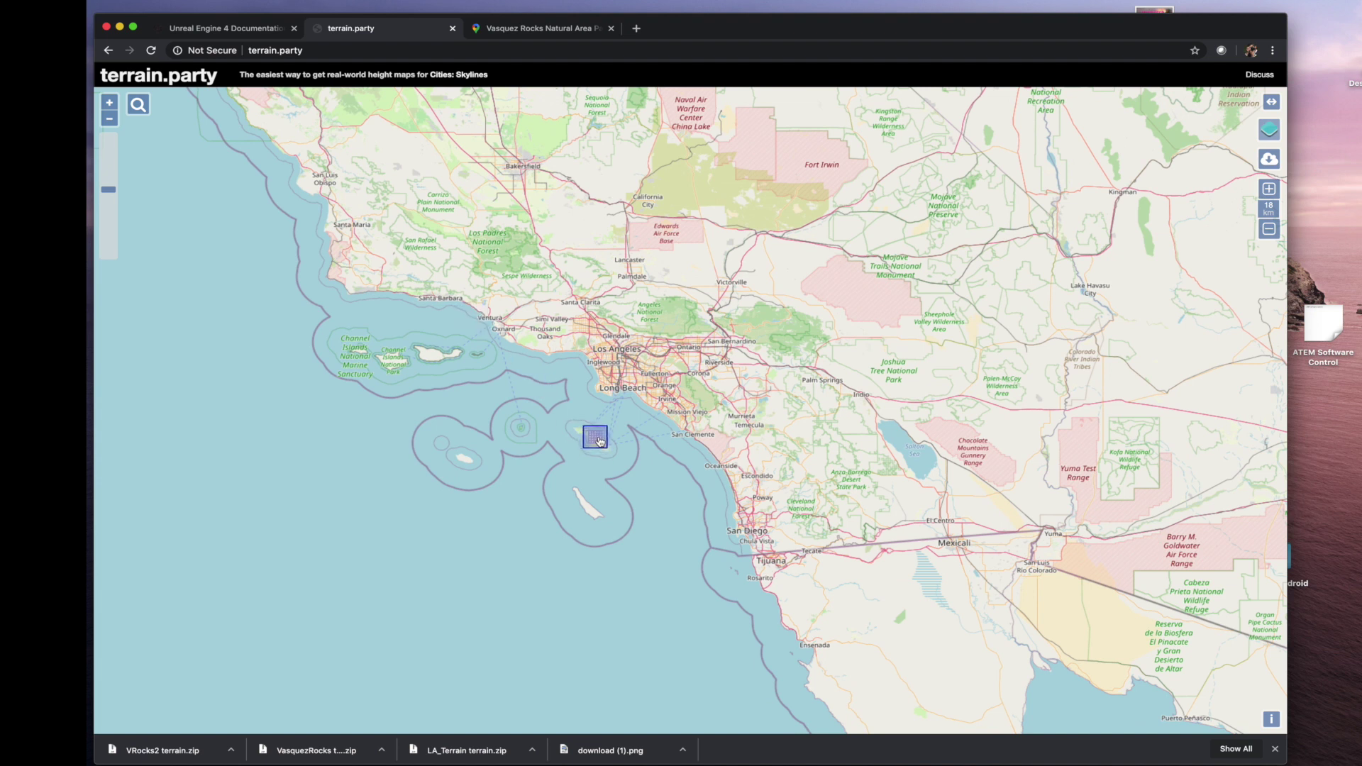
scroll(603, 447, "down", 2)
scroll(620, 454, "up", 1)
scroll(617, 458, "up", 2)
scroll(616, 459, "up", 2)
left_click_drag(494, 335, 505, 367)
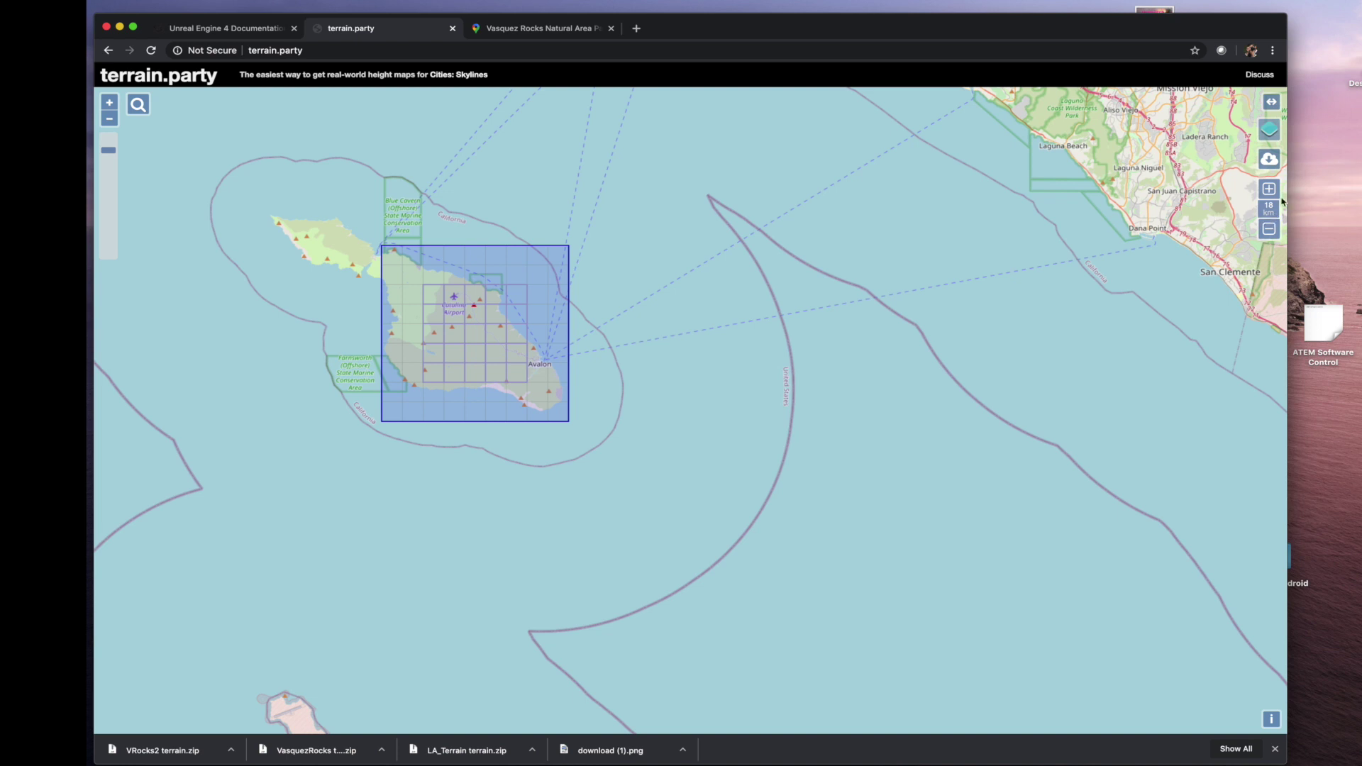
Download the Catalina area height maps as a zip named CatalinaIsland.
left_click(1268, 161)
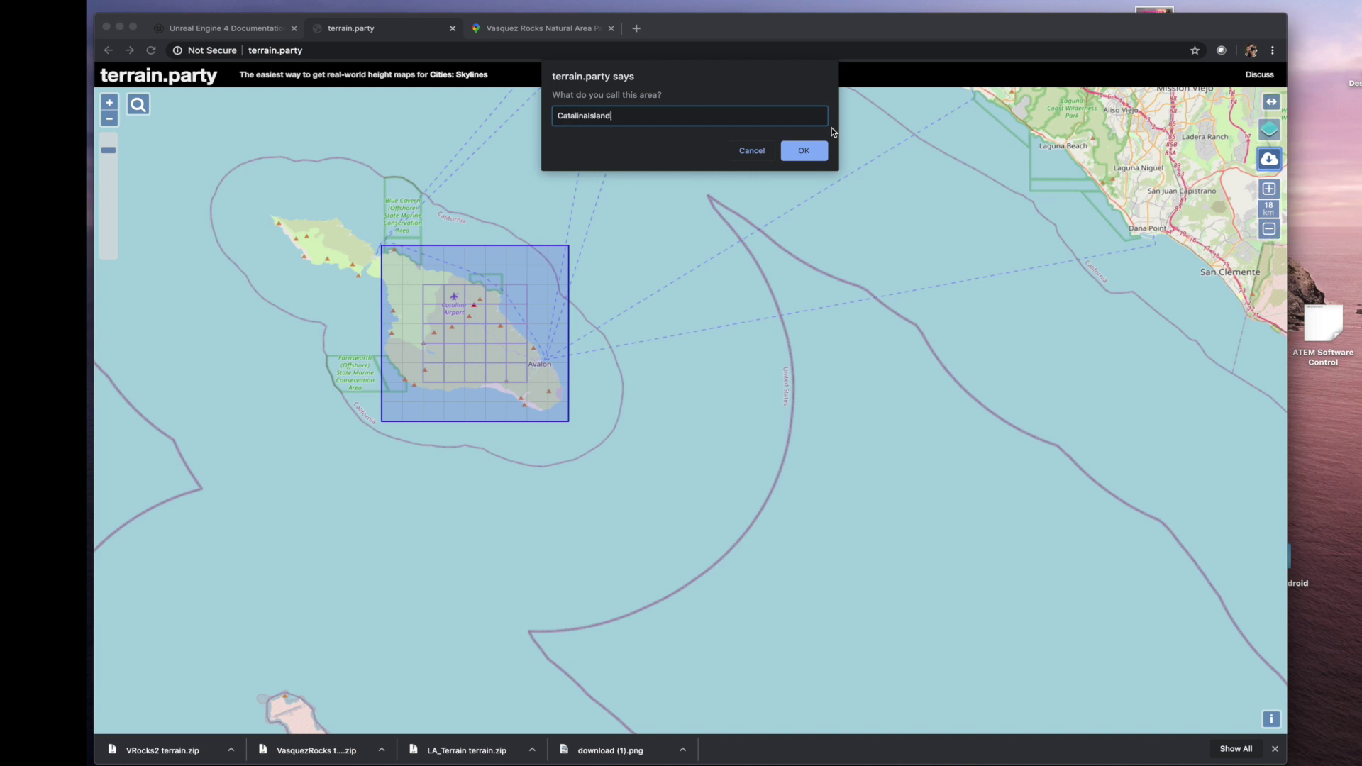
key("Return")
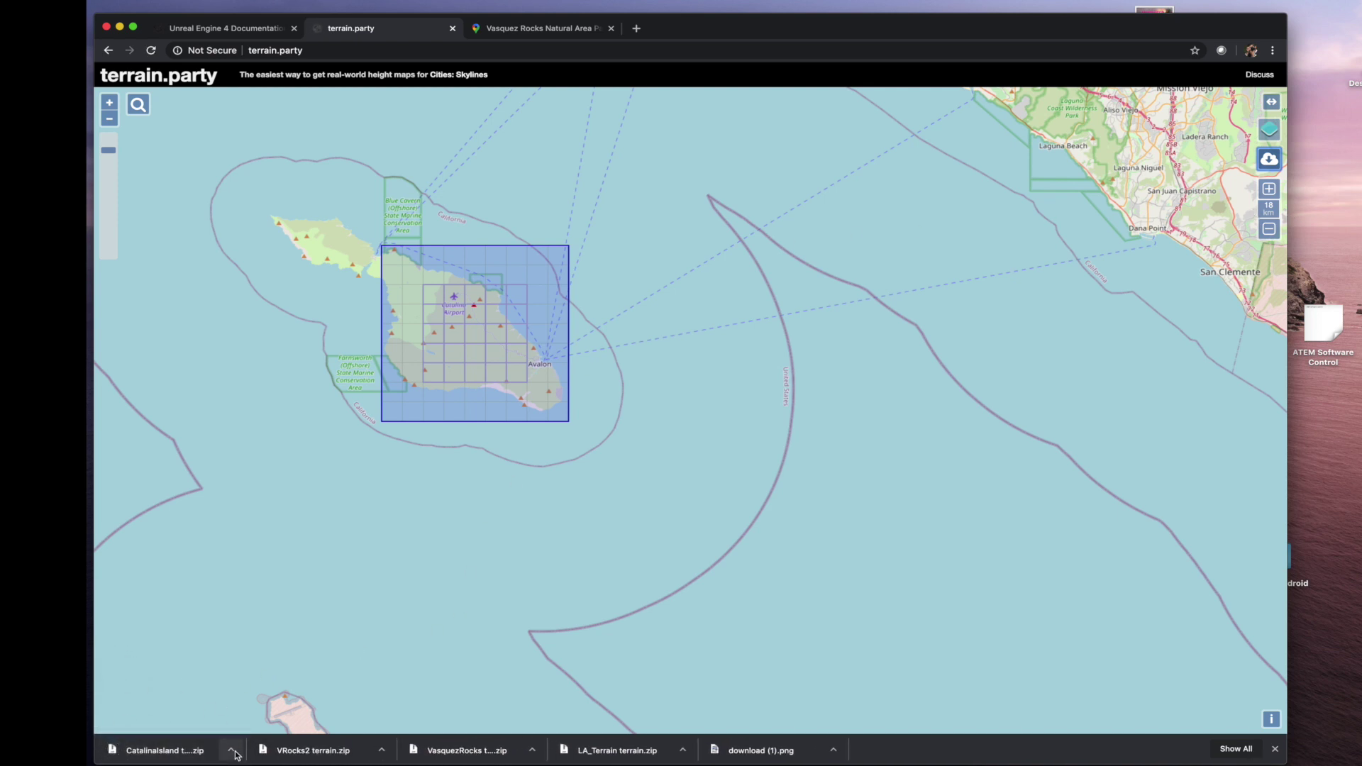
left_click(231, 750)
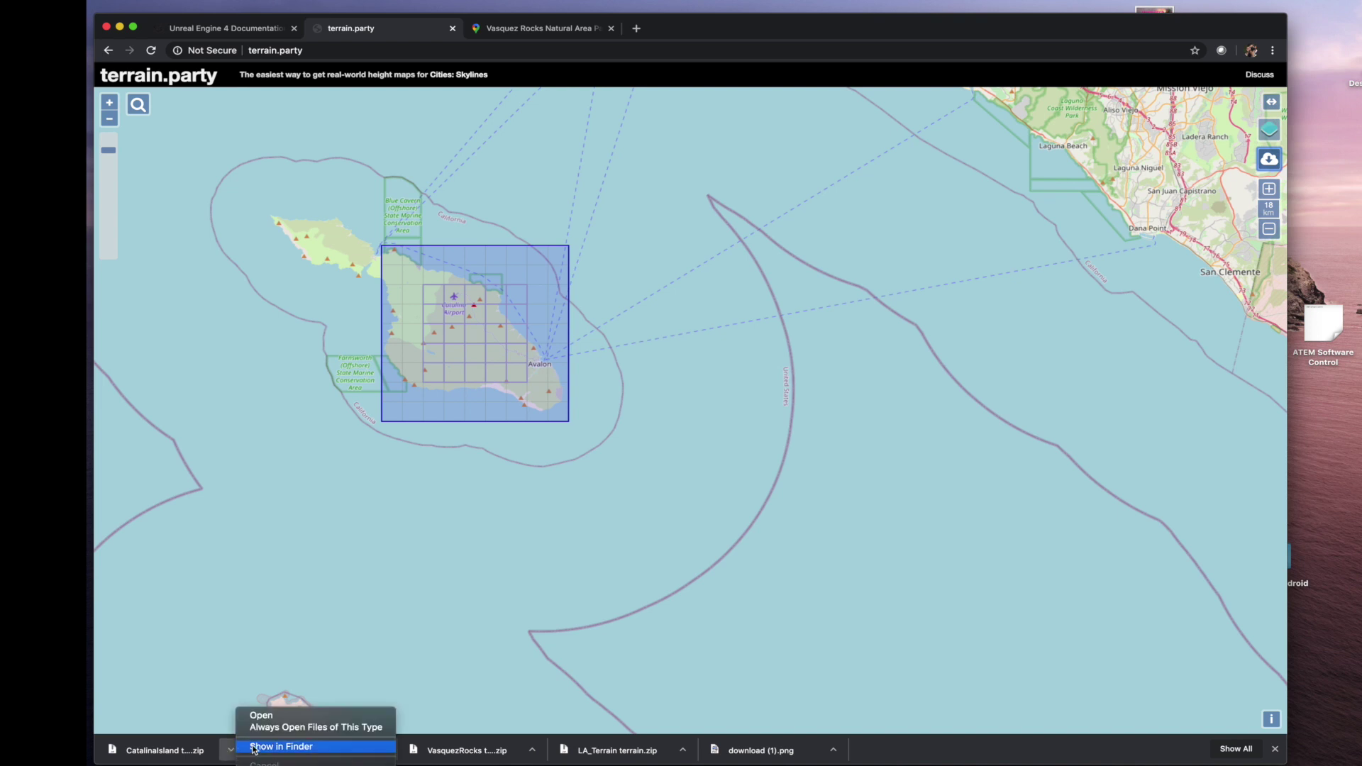
Move the CatalinaIsland zip into the _HeightMaps folder and extract it.
left_click(284, 663)
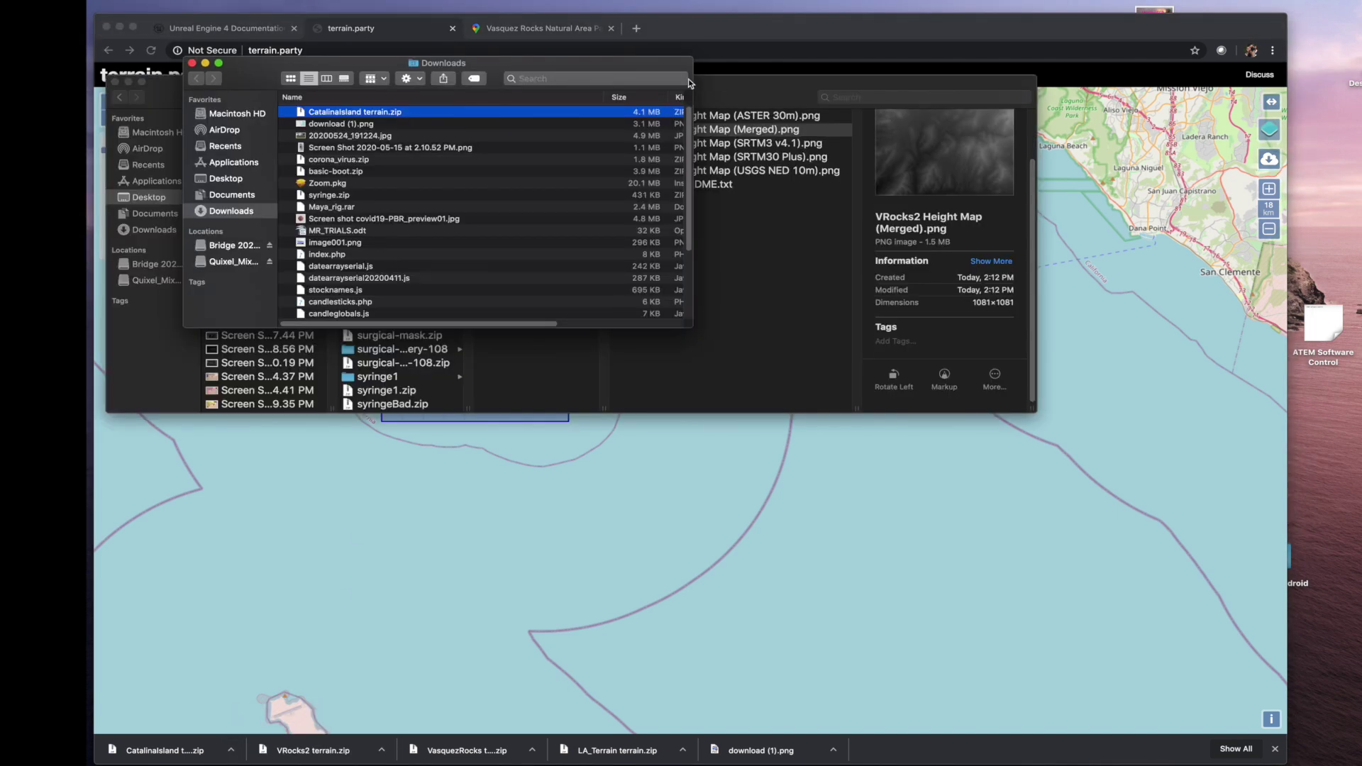
left_click_drag(691, 79, 792, 193)
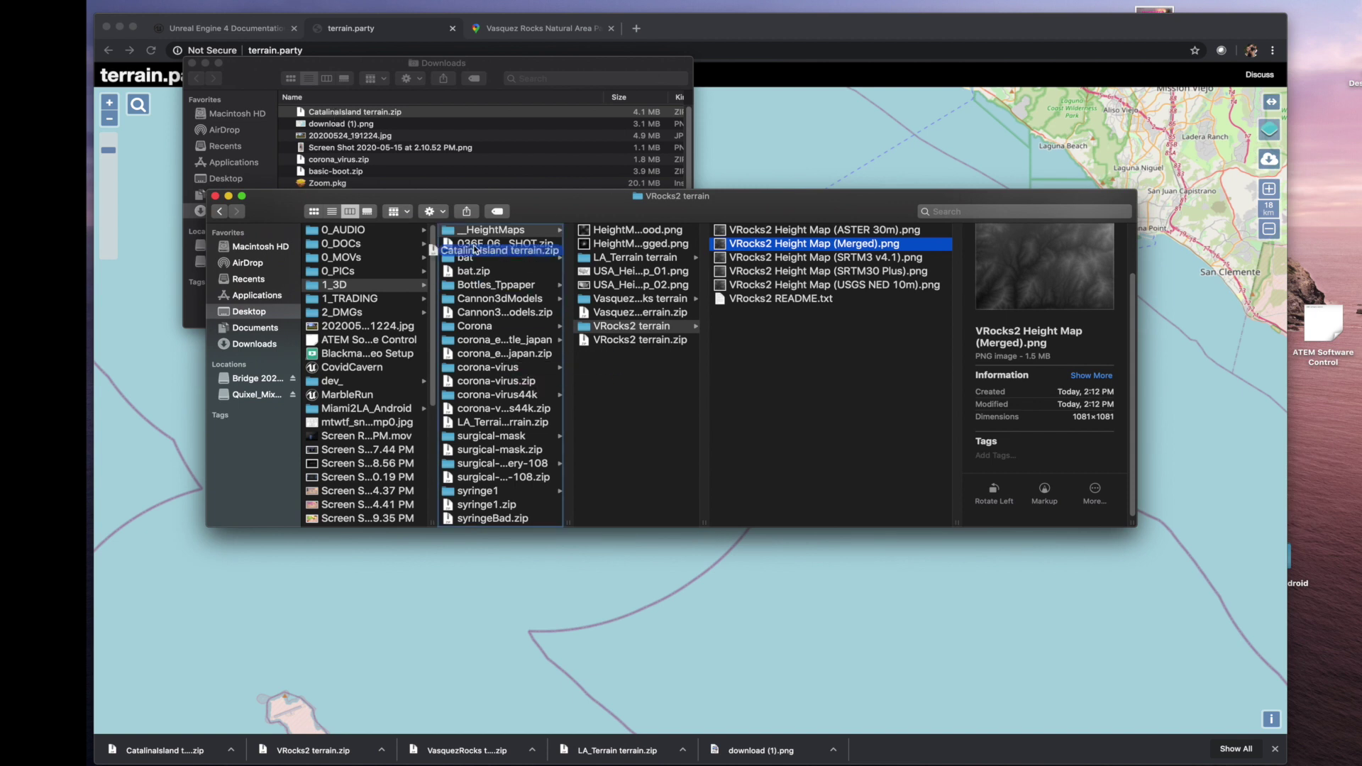
left_click_drag(337, 116, 469, 235)
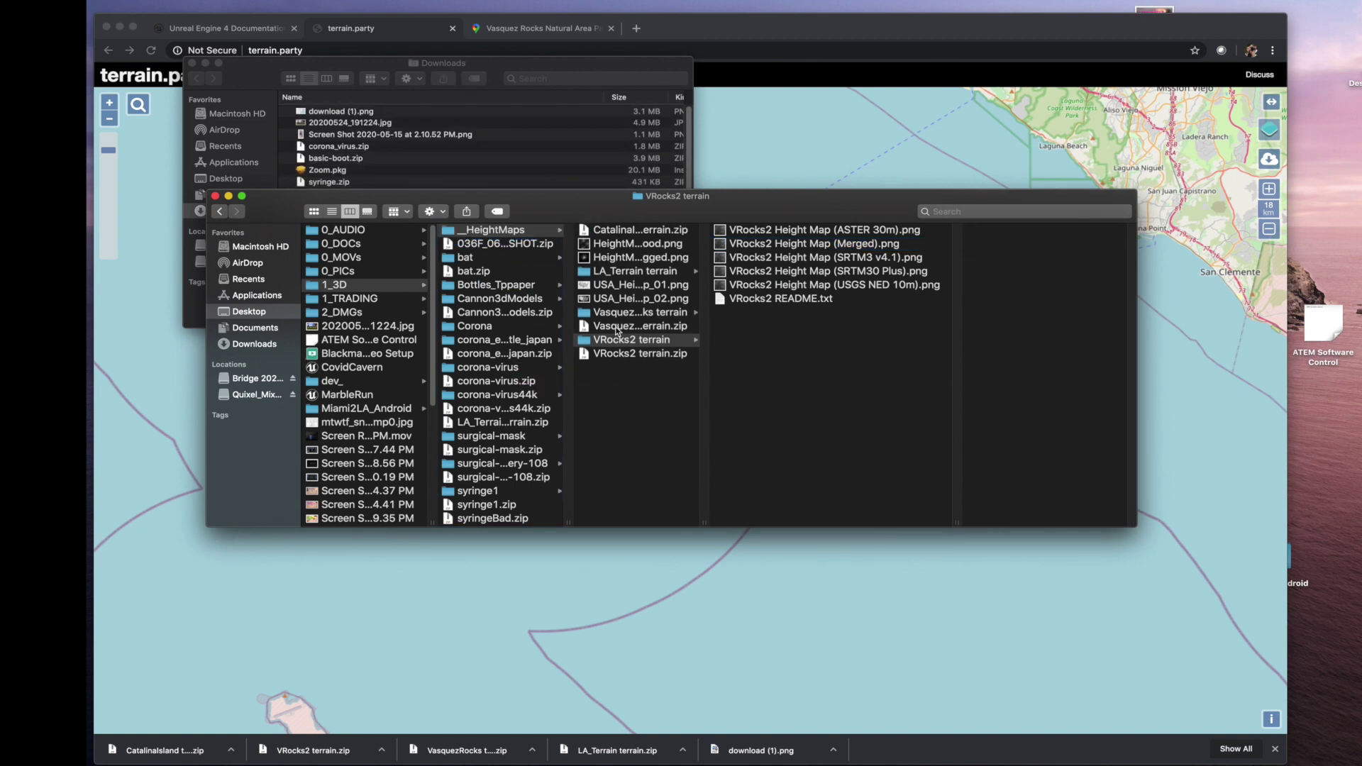
left_click(620, 274)
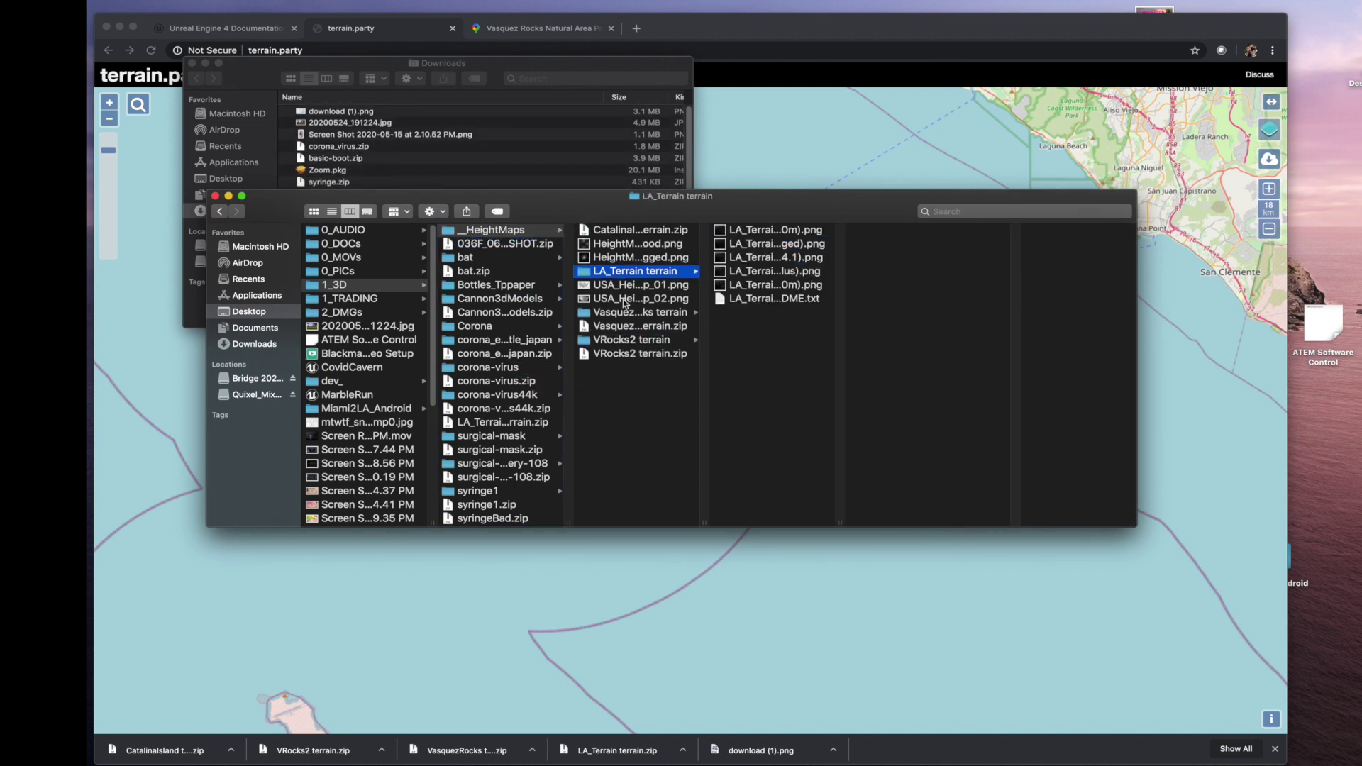
double_click(626, 234)
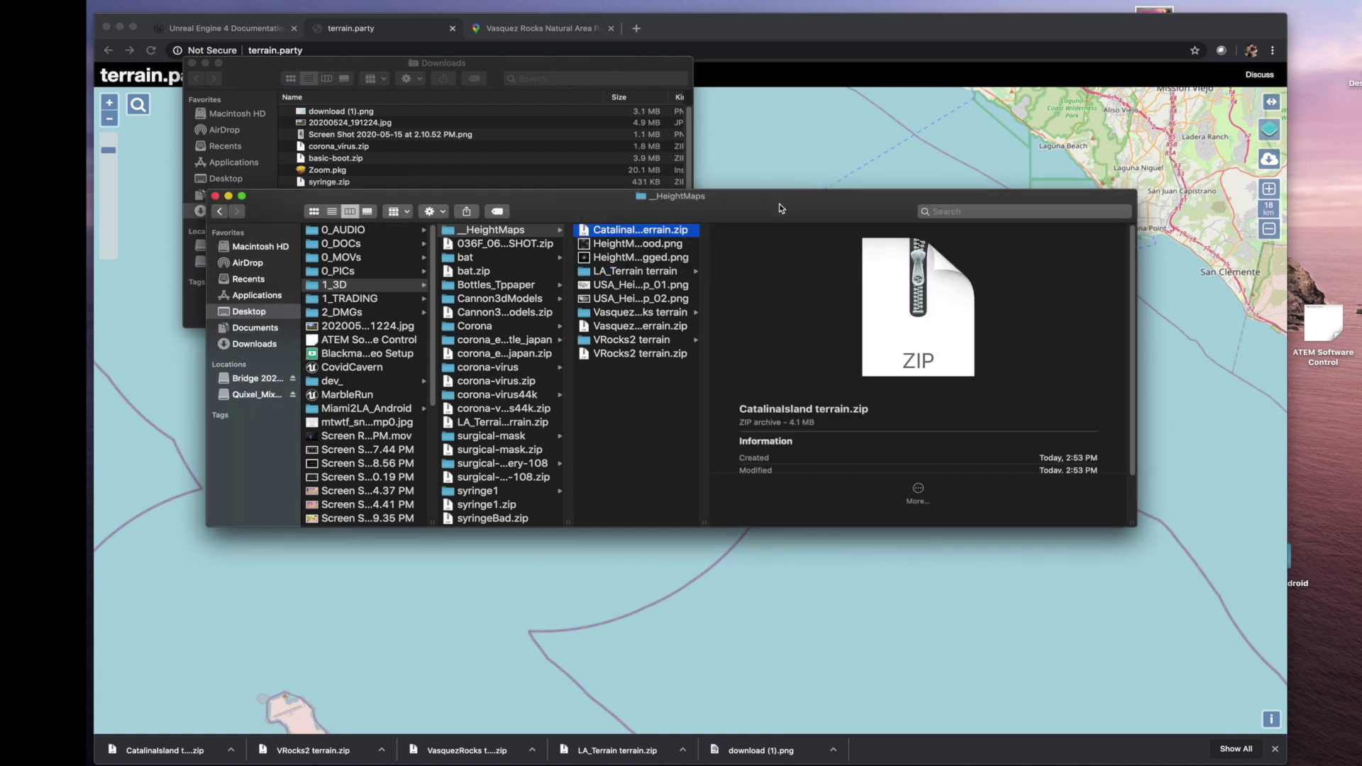
Preview the merged Catalina Island height map PNG in an enlarged Finder window.
left_click_drag(779, 205, 671, 241)
double_click(732, 557)
left_click(794, 277)
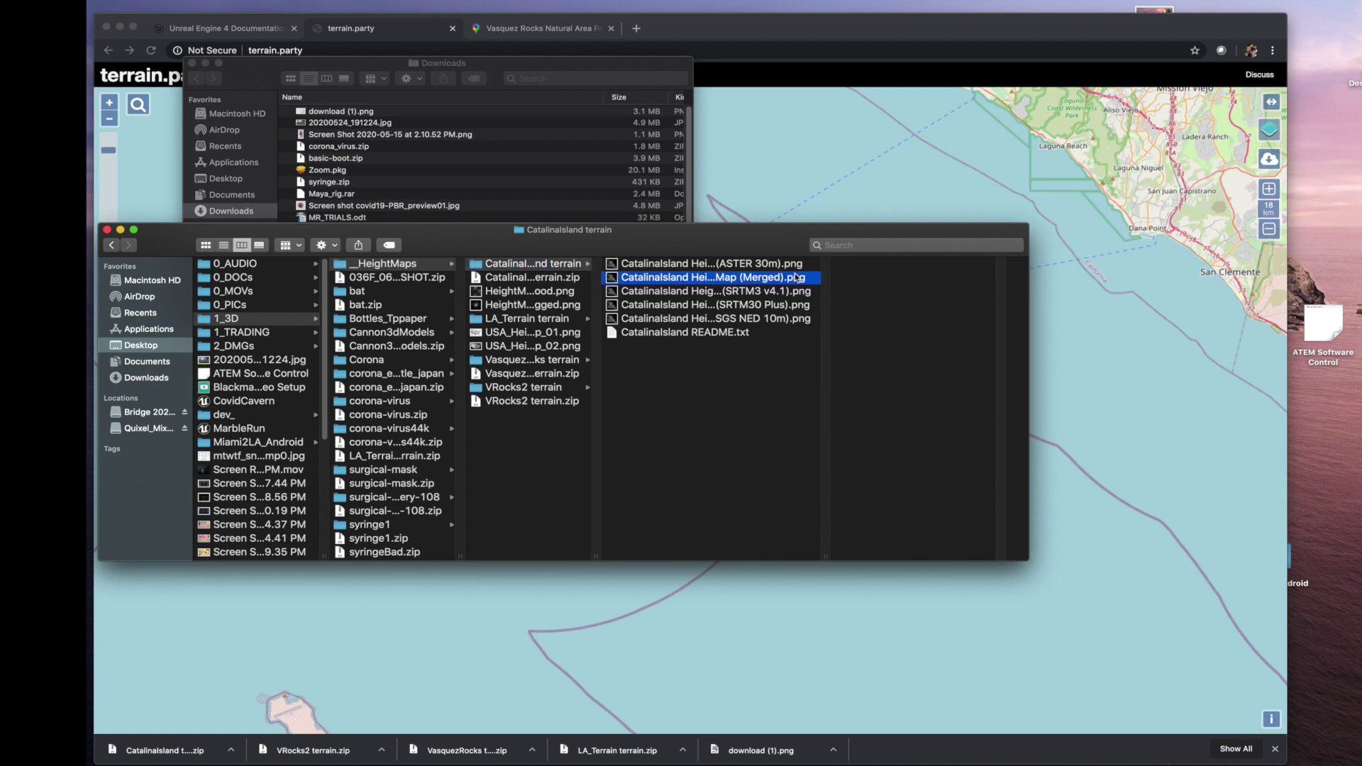
double_click(1020, 562)
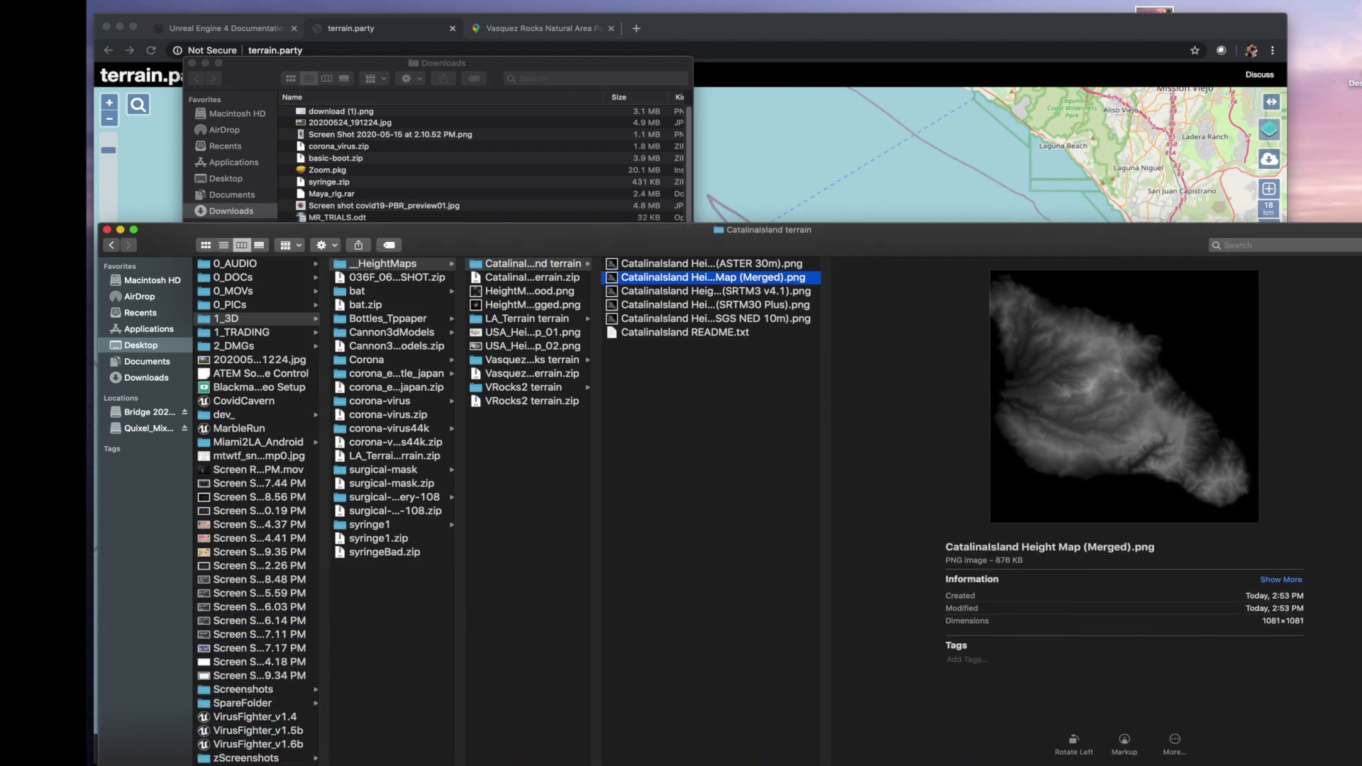
key("super+Tab")
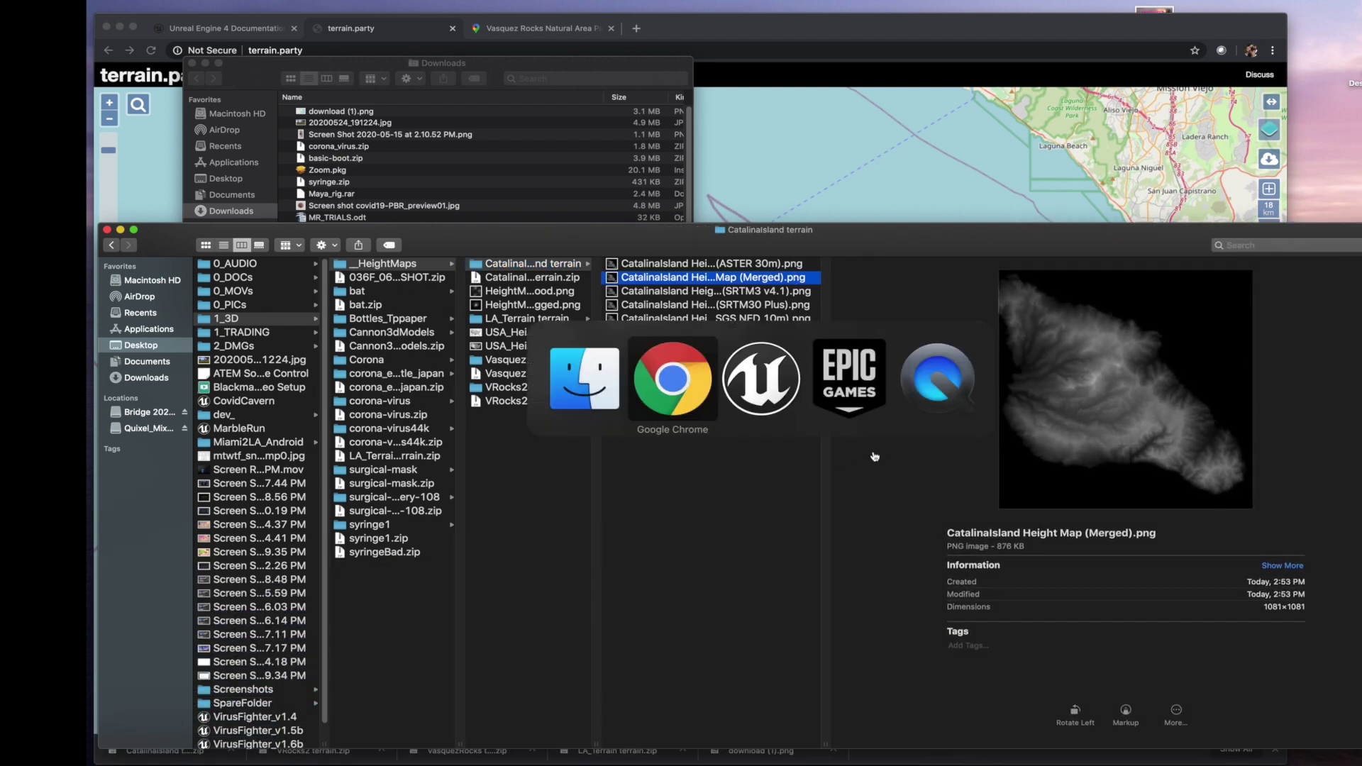
Create MyProjectCatalina, a Blueprint Third Person game project with Starter Content.
key("super+Tab")
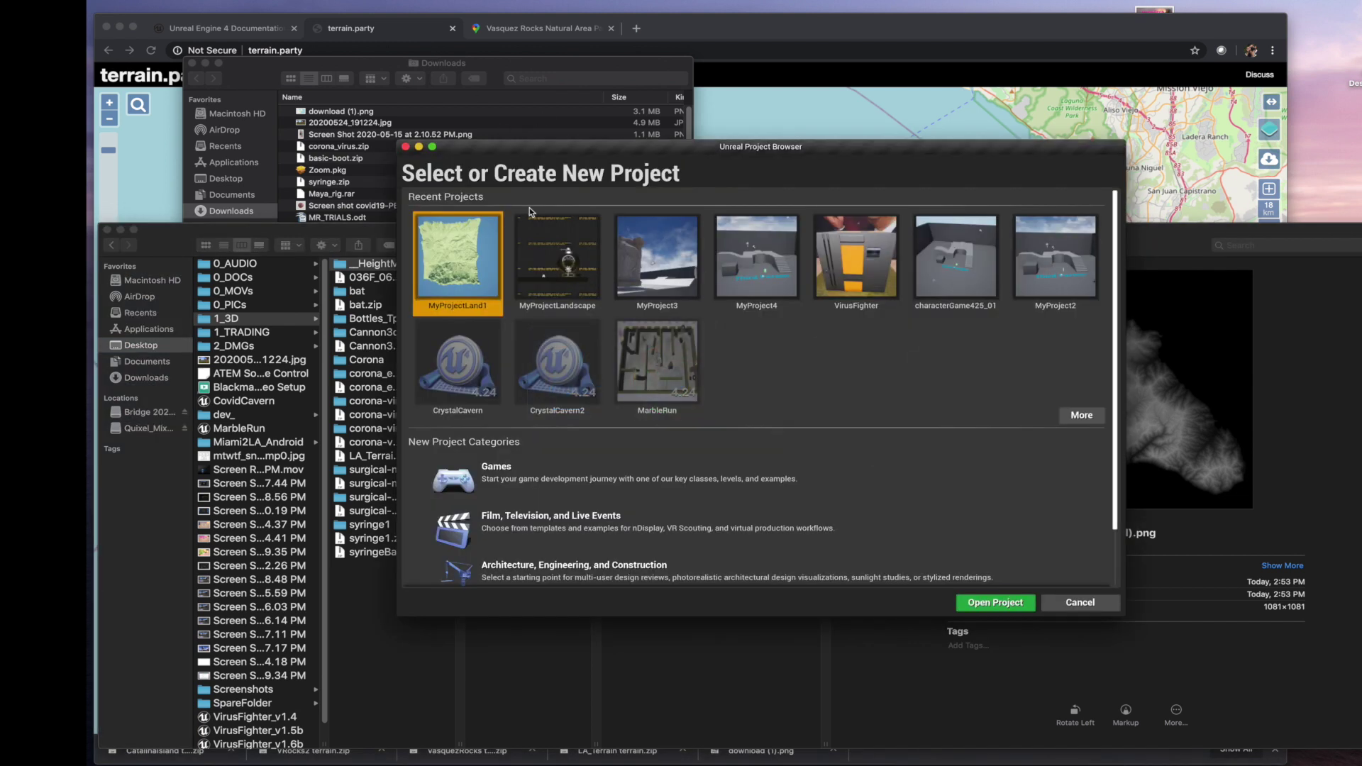
left_click(709, 482)
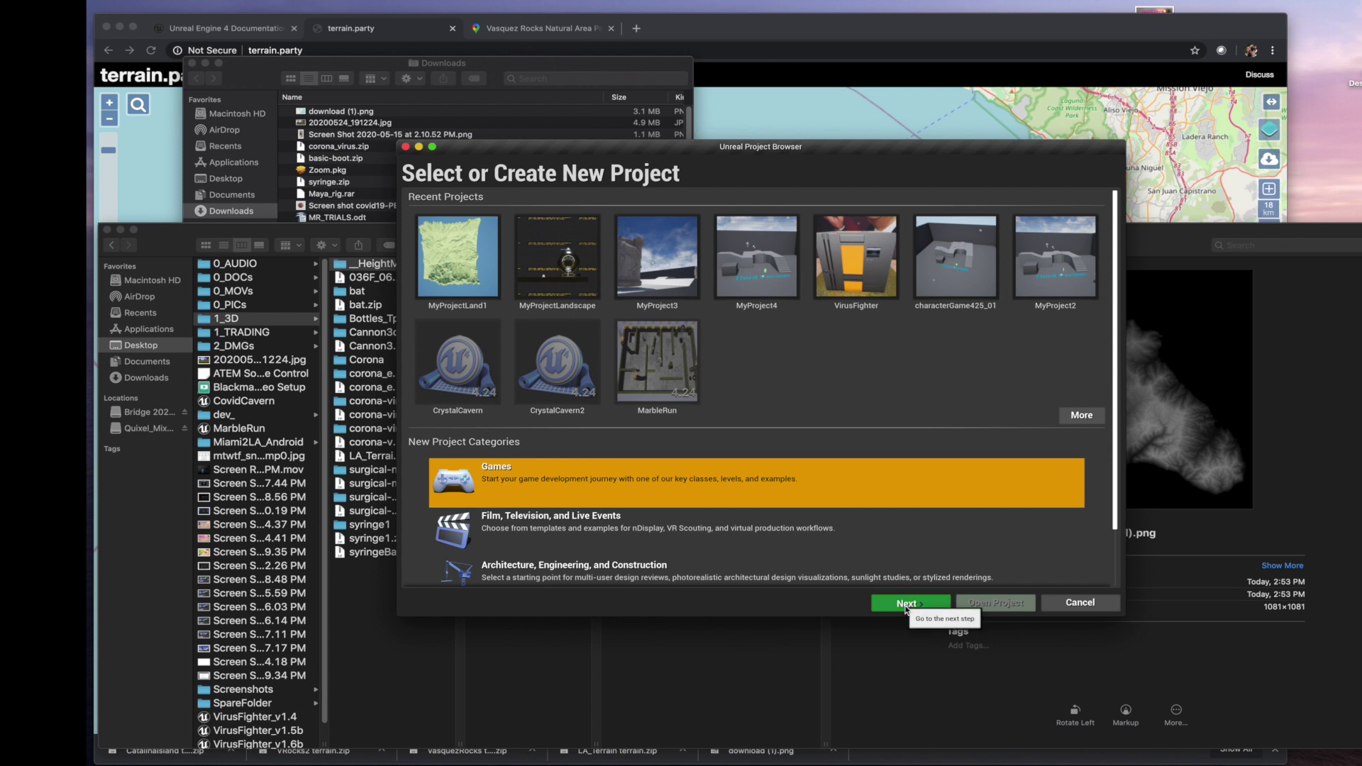
left_click(905, 603)
left_click(618, 218)
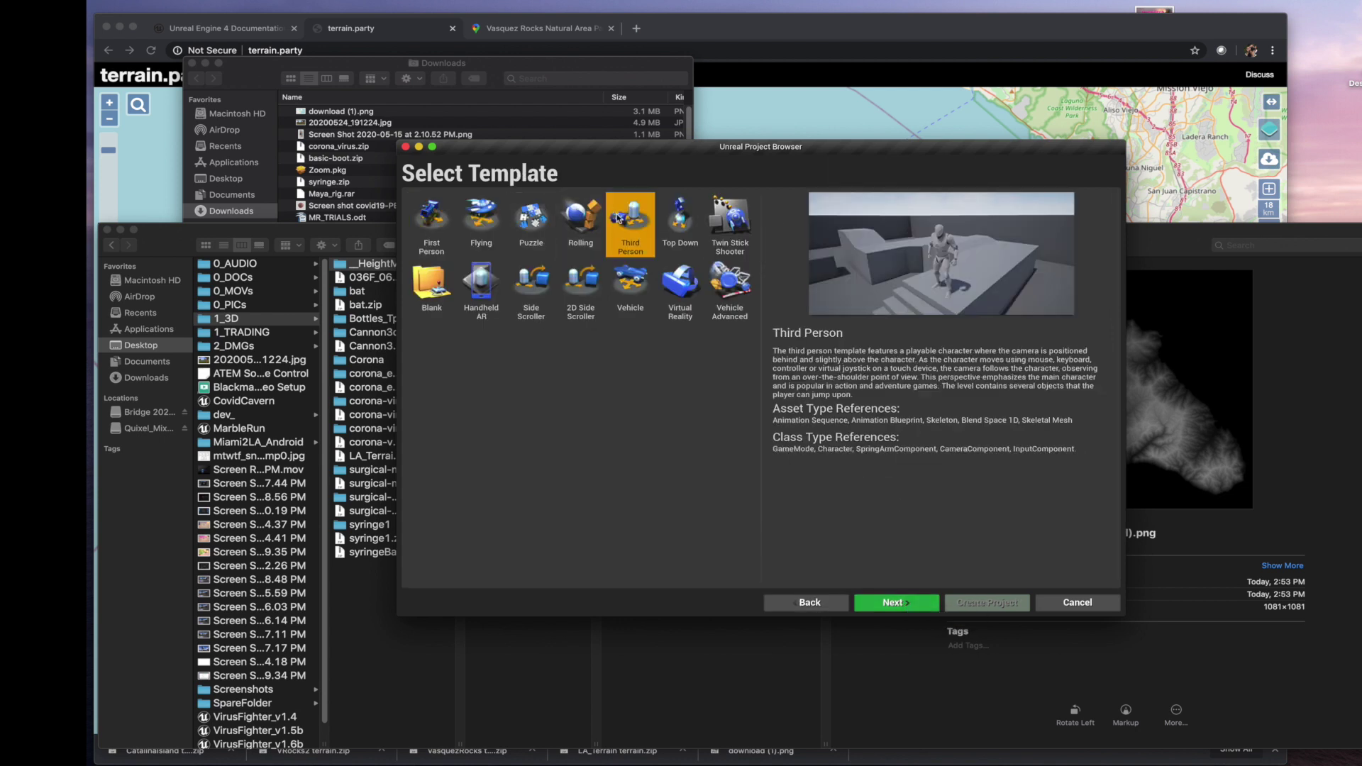
left_click(928, 607)
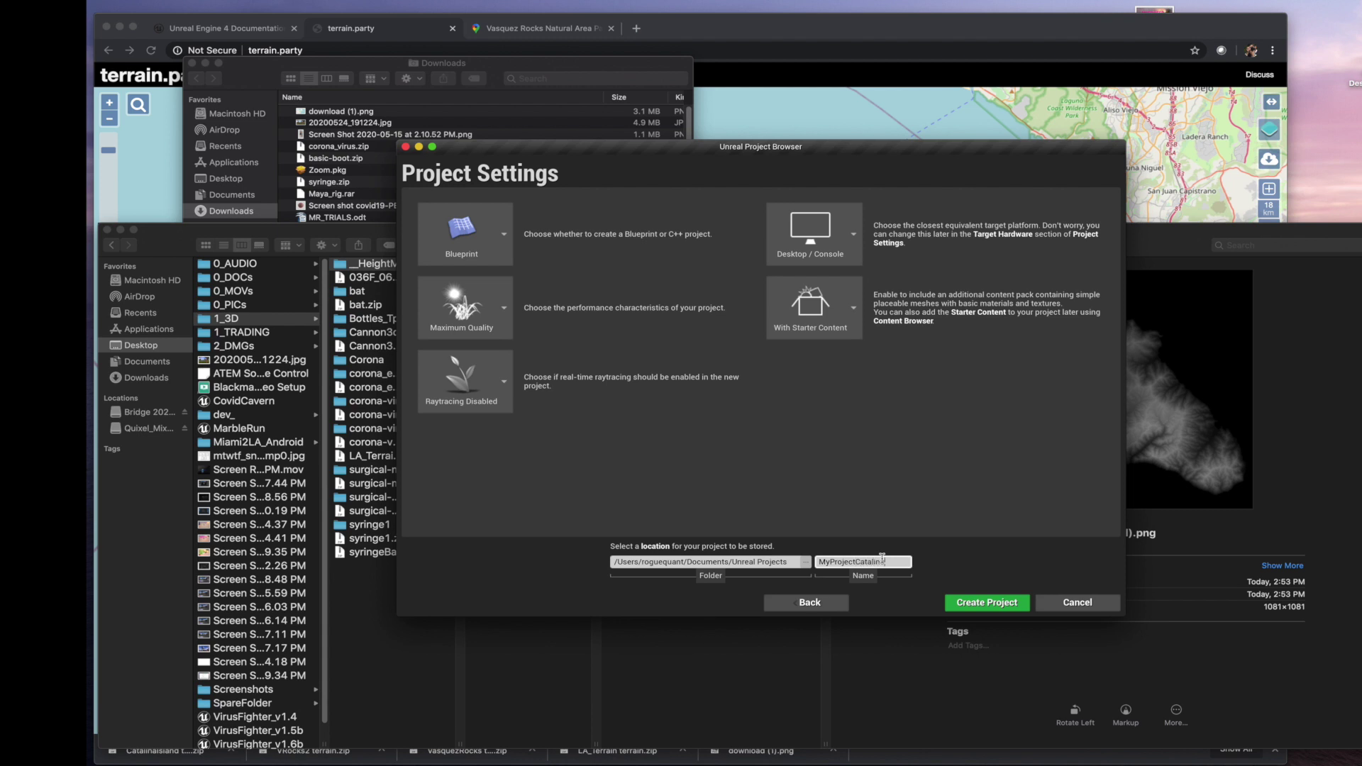
left_click(987, 602)
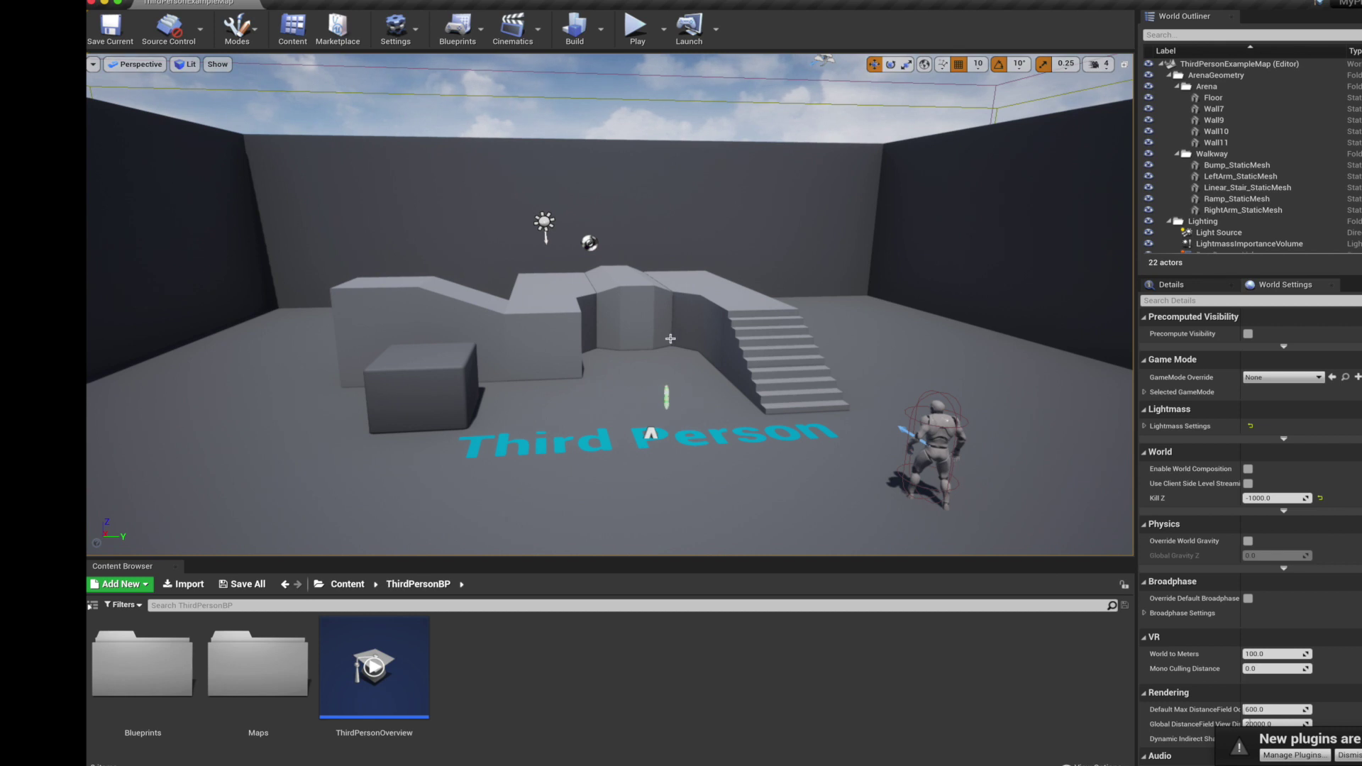
Create a new level from the Default template.
scroll(671, 338, "down", 1)
scroll(670, 339, "down", 1)
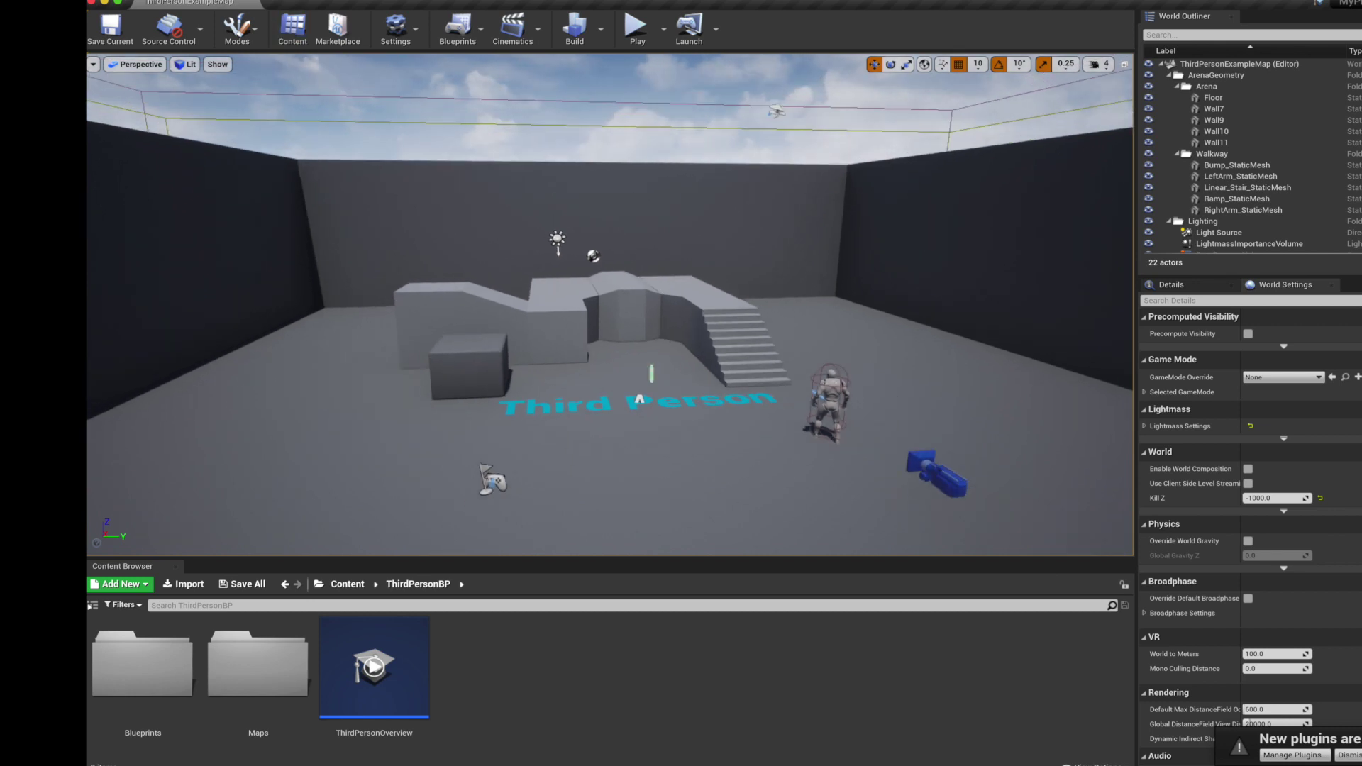
left_click(188, 0)
left_click(220, 7)
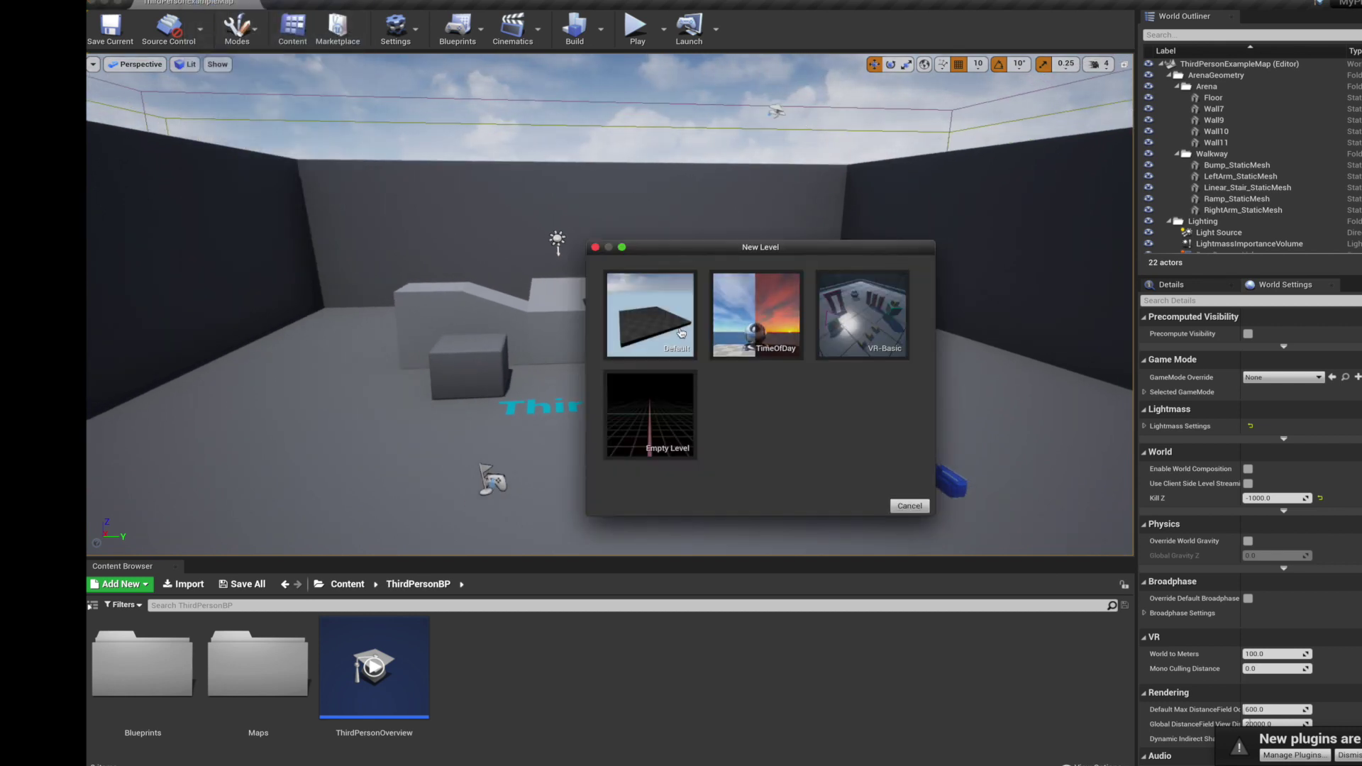
left_click(675, 301)
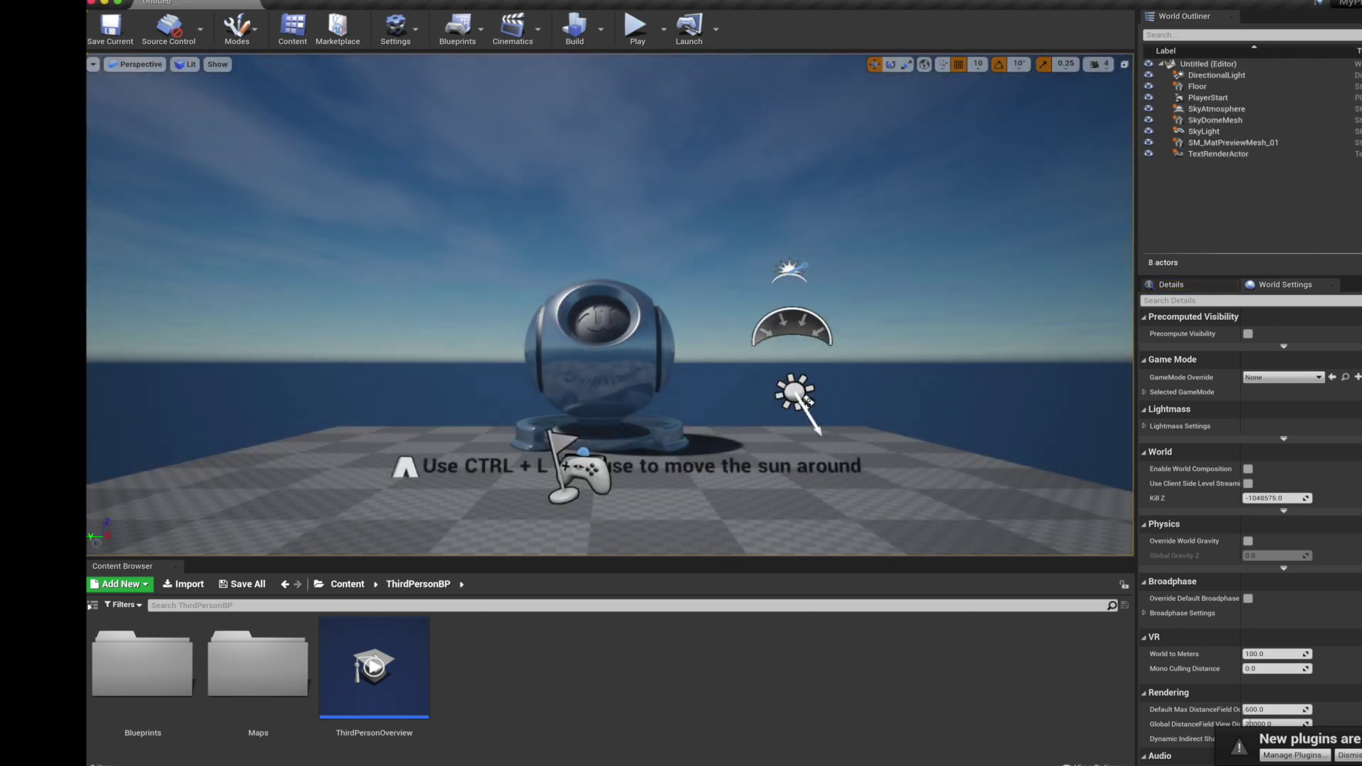
Delete the SM_MatPreviewMesh_01 sphere, TextRenderActor and Floor from the level.
left_click(644, 410)
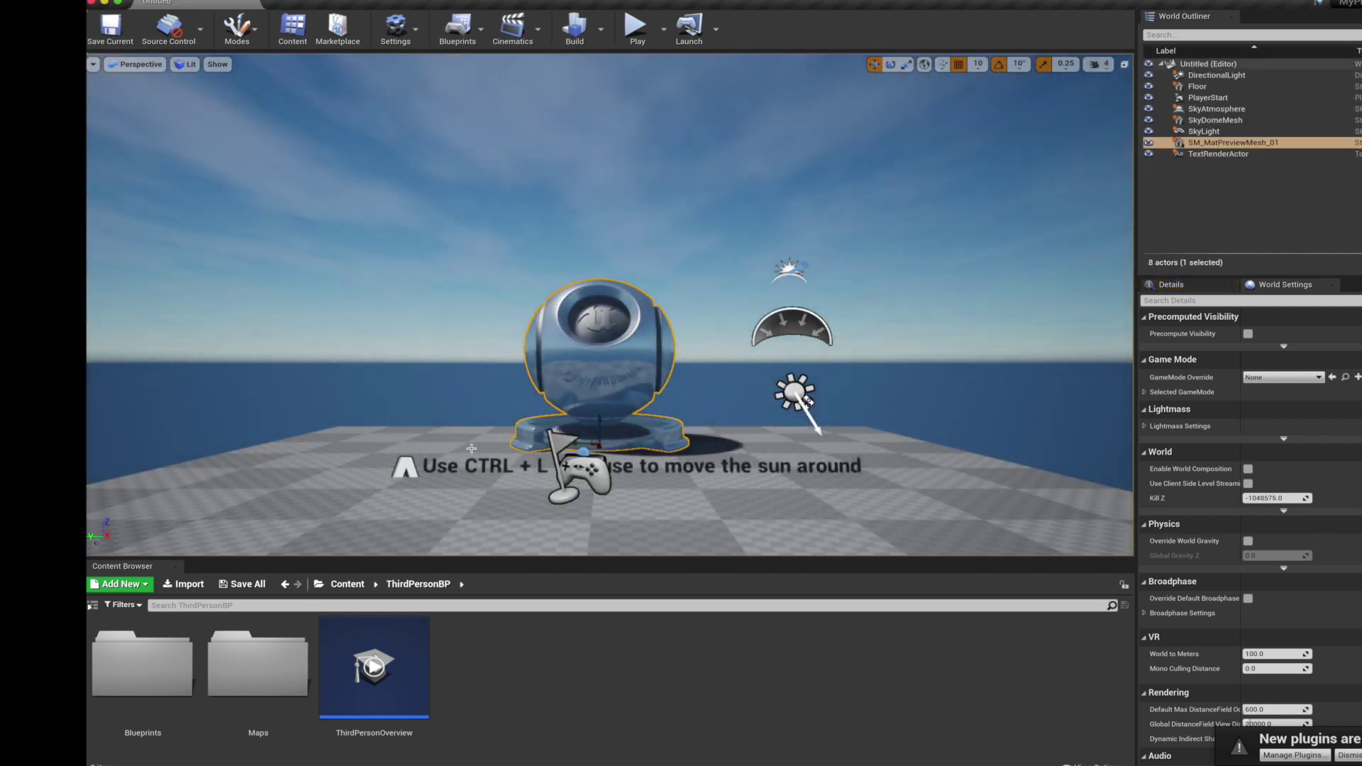
left_click(417, 465, "ctrl")
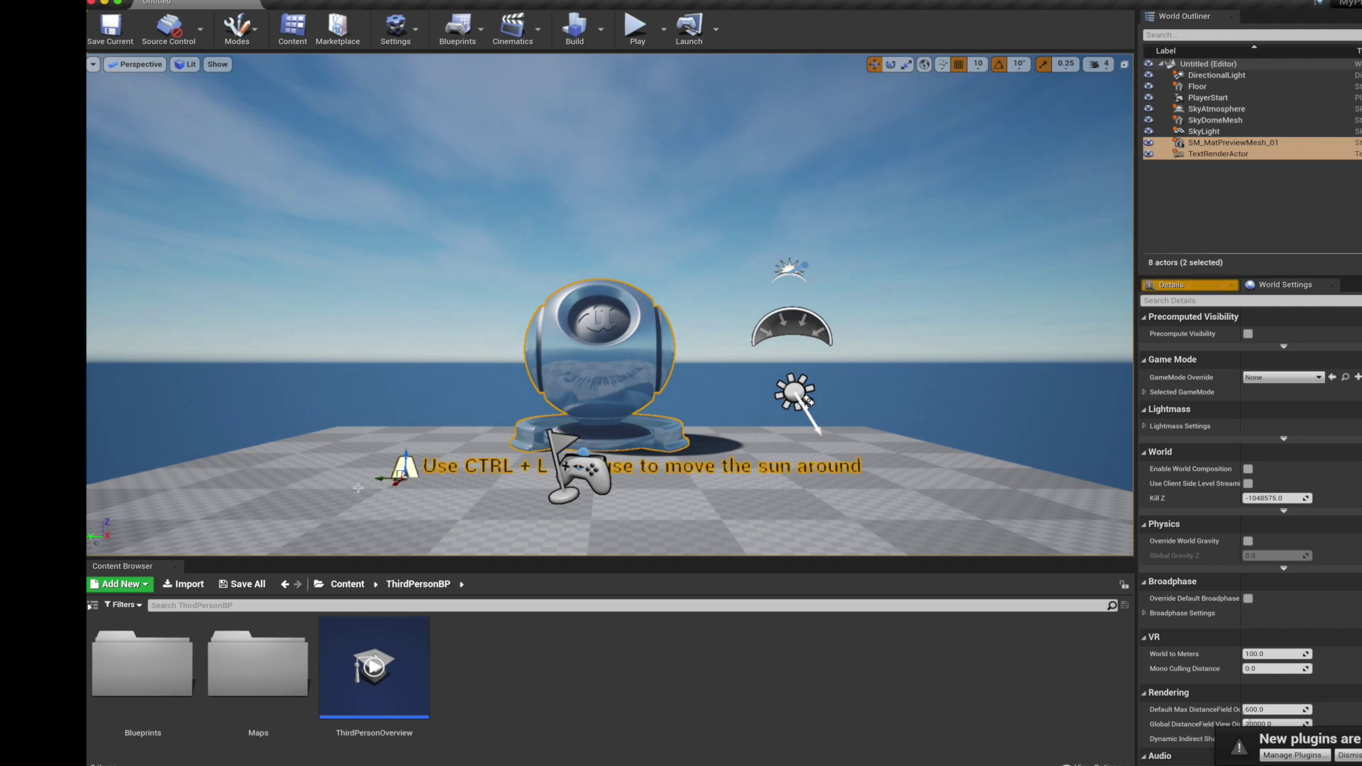
left_click(311, 505, "ctrl")
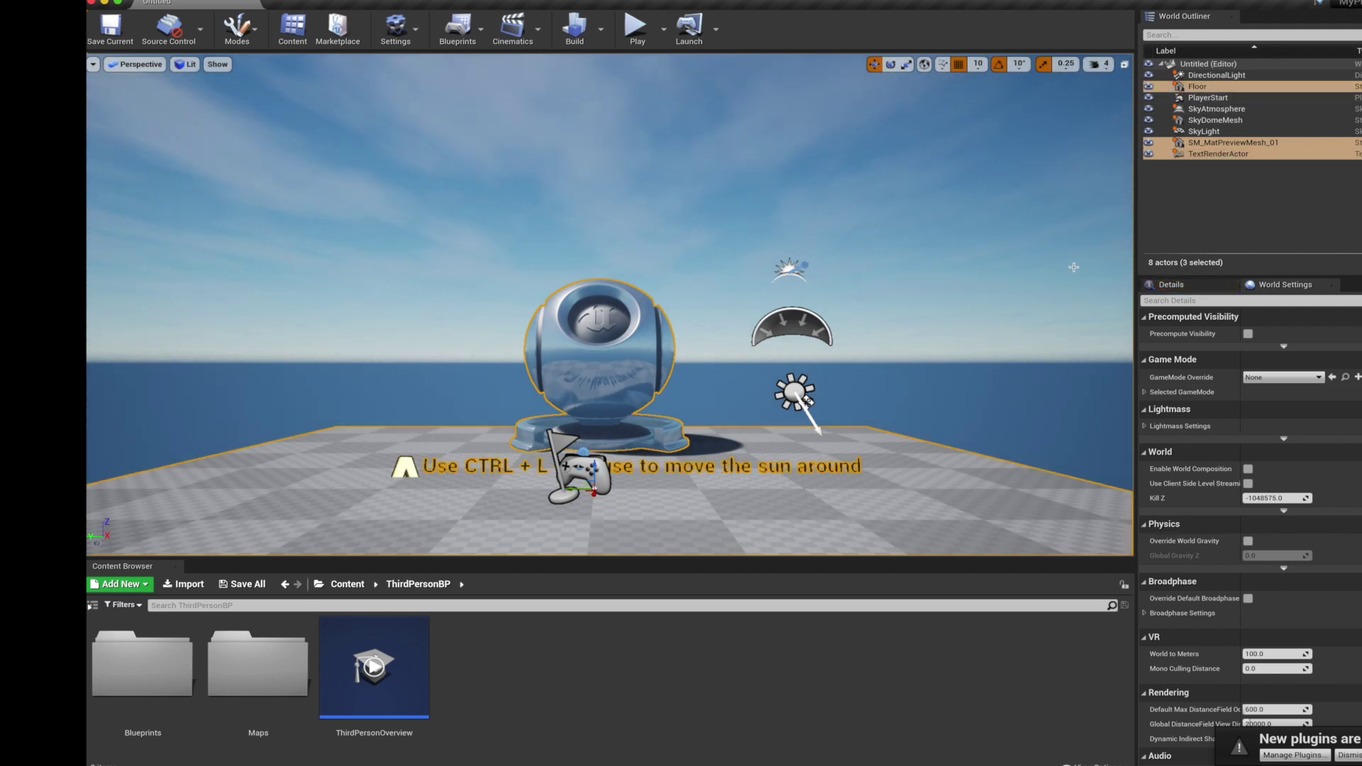
right_click(1270, 154)
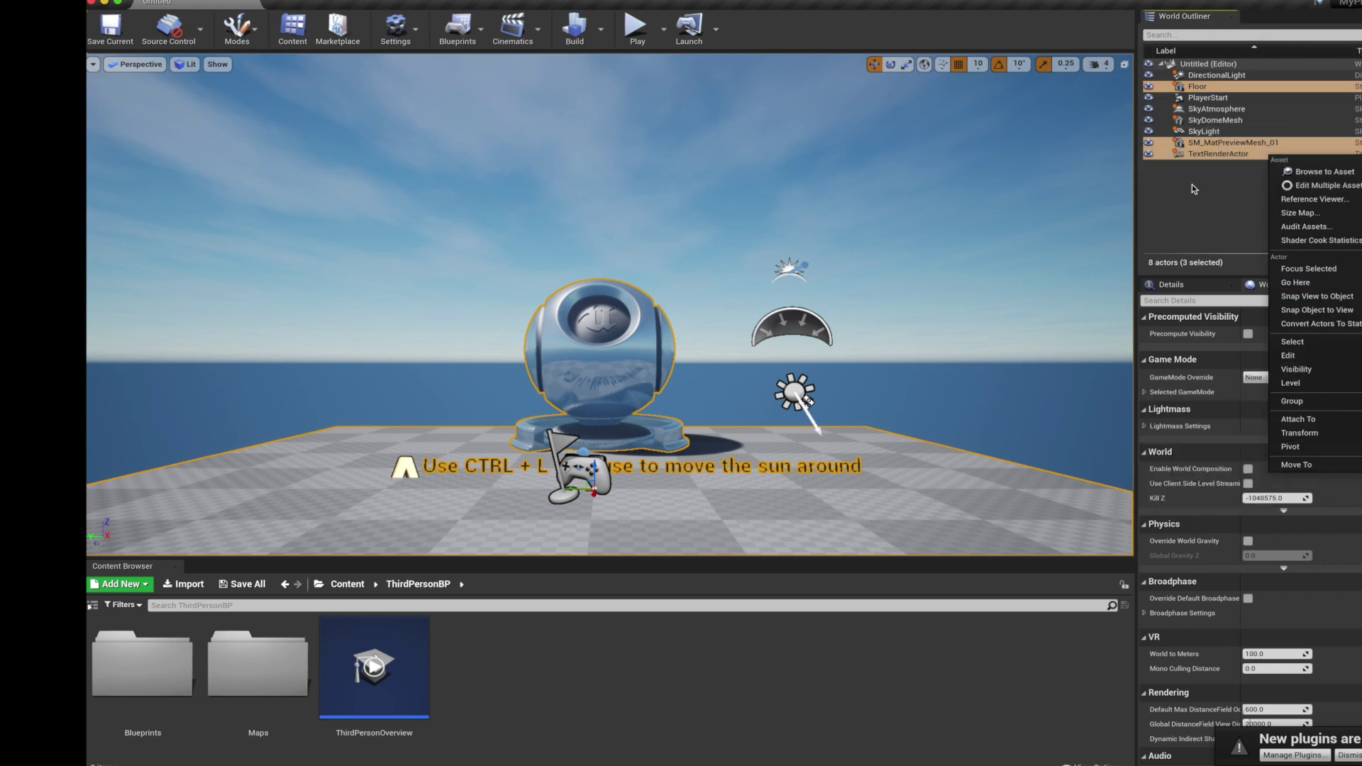
mouse_move(1300, 432)
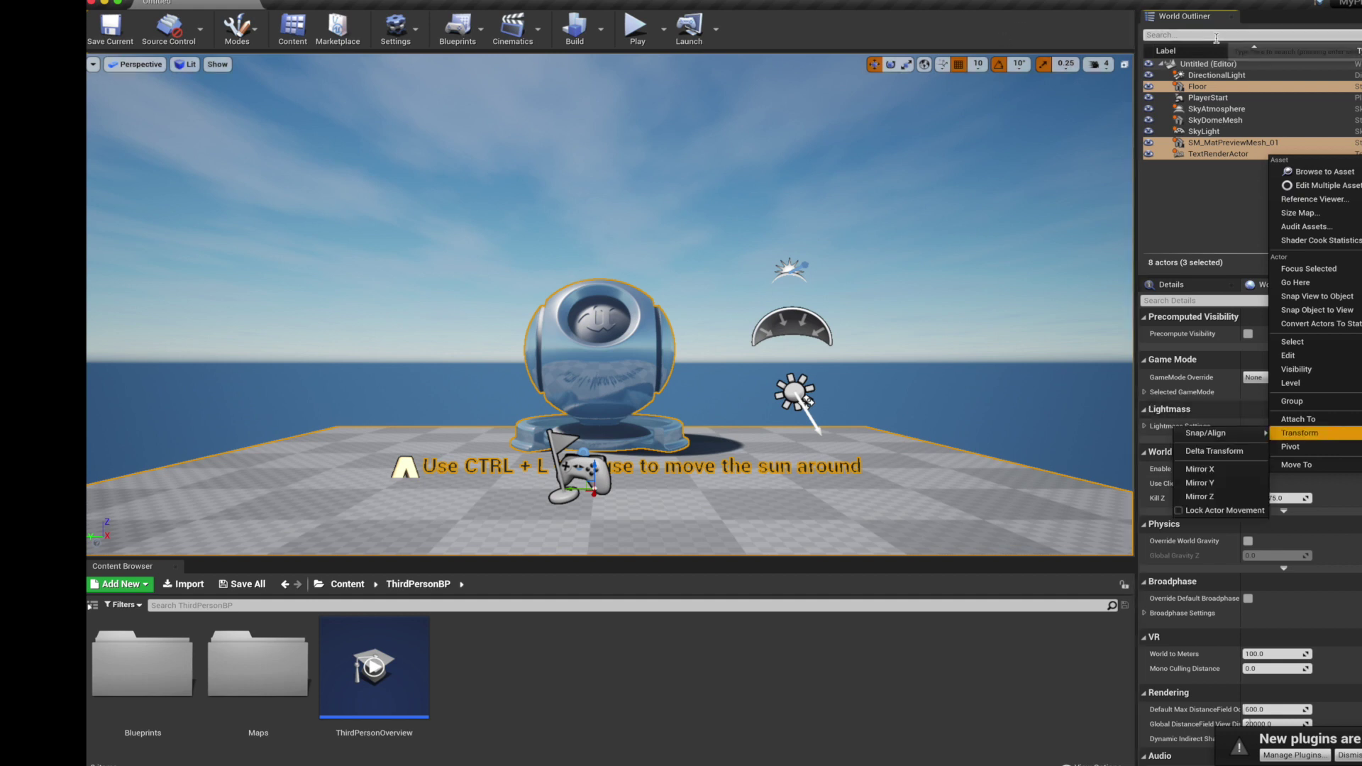
left_click(1213, 90)
right_click(1212, 91)
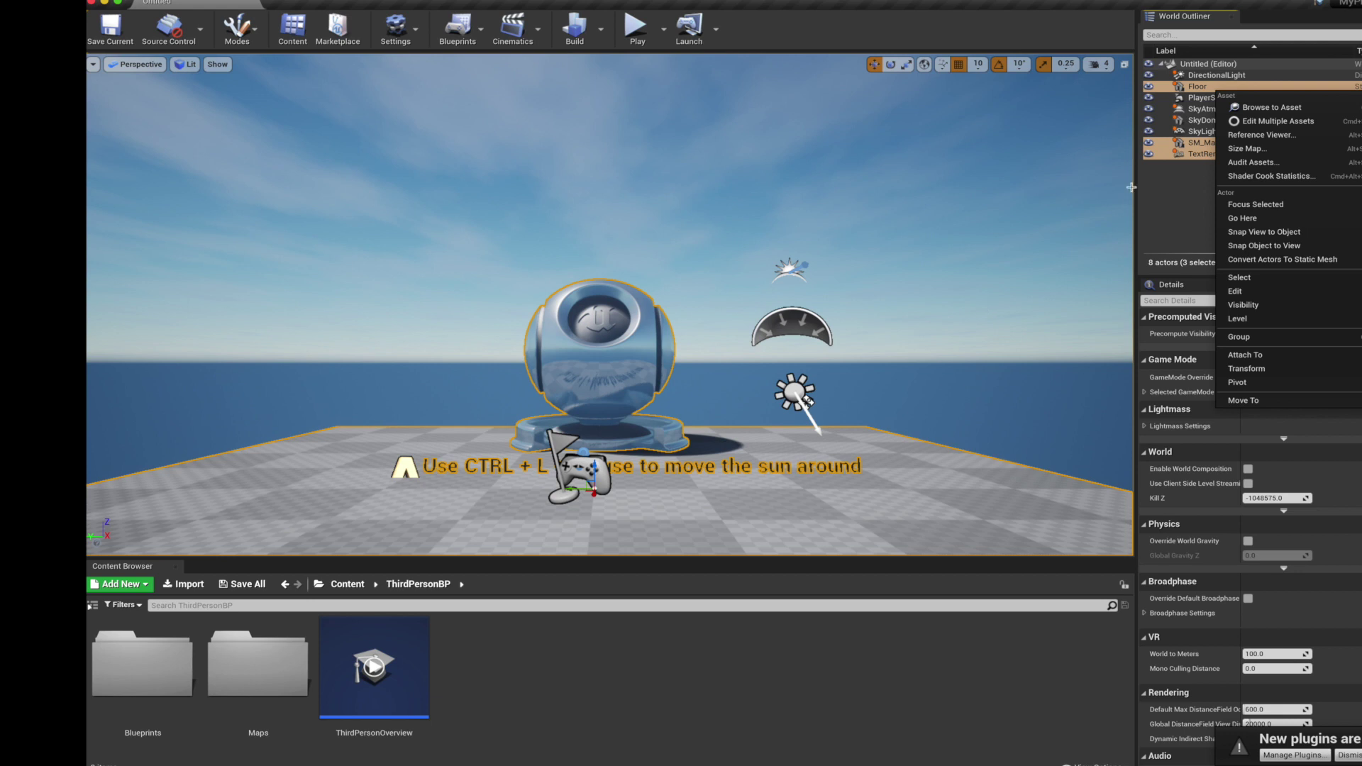
left_click(1178, 195)
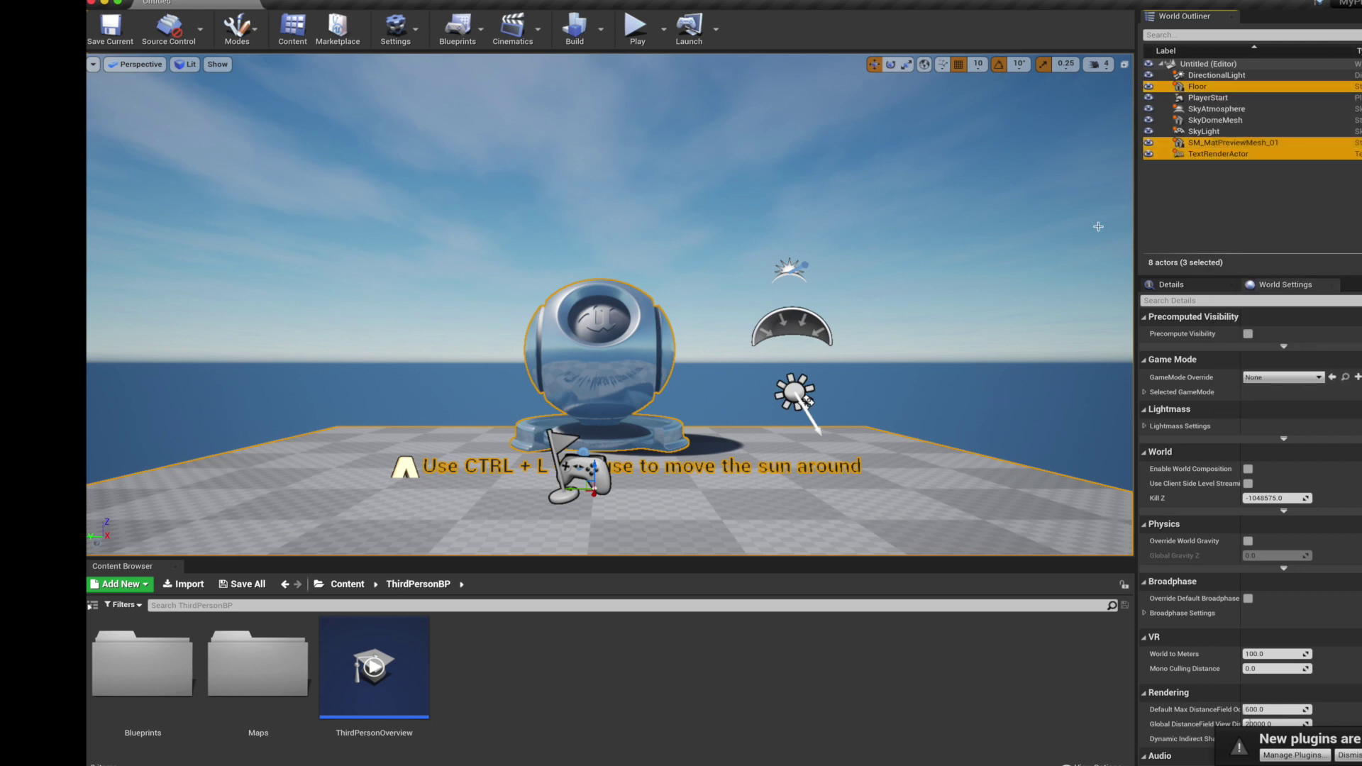
key("Delete")
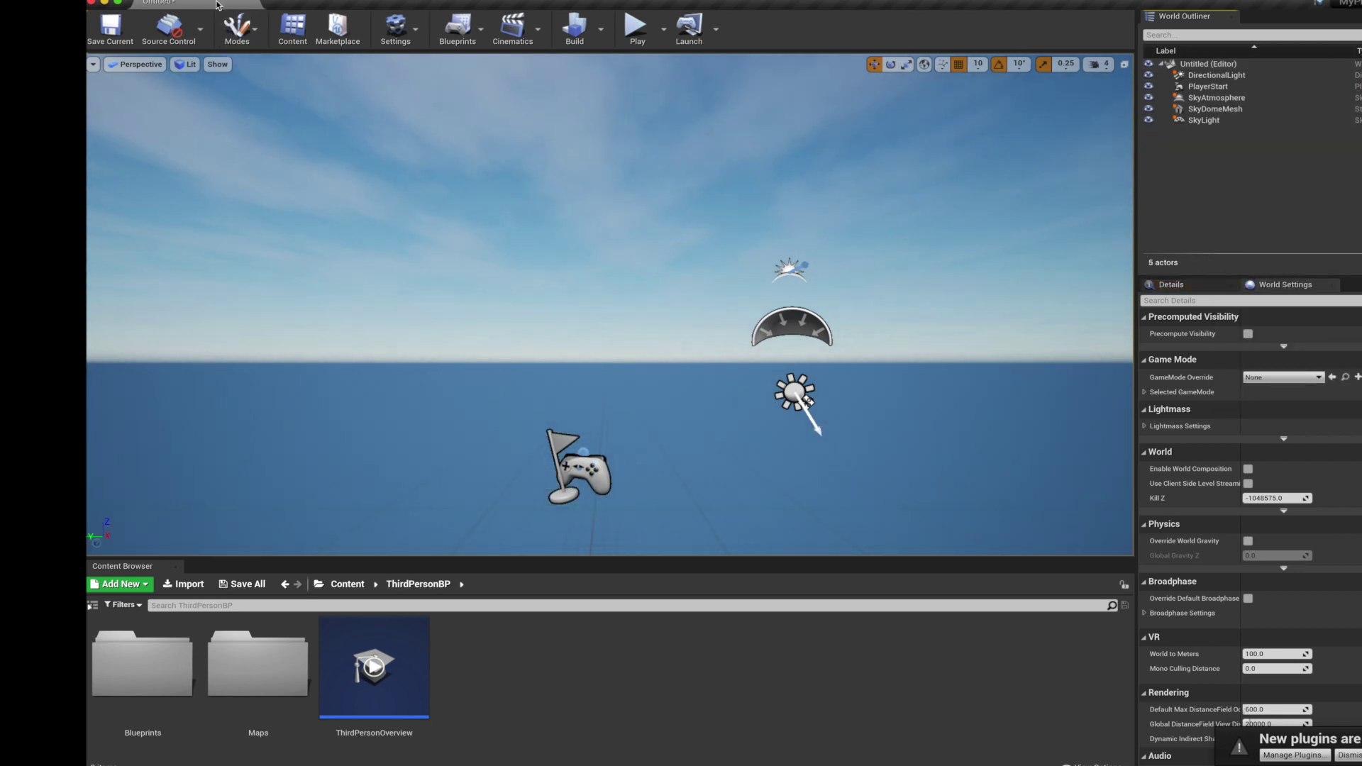
left_click(192, 0)
left_click(222, 39)
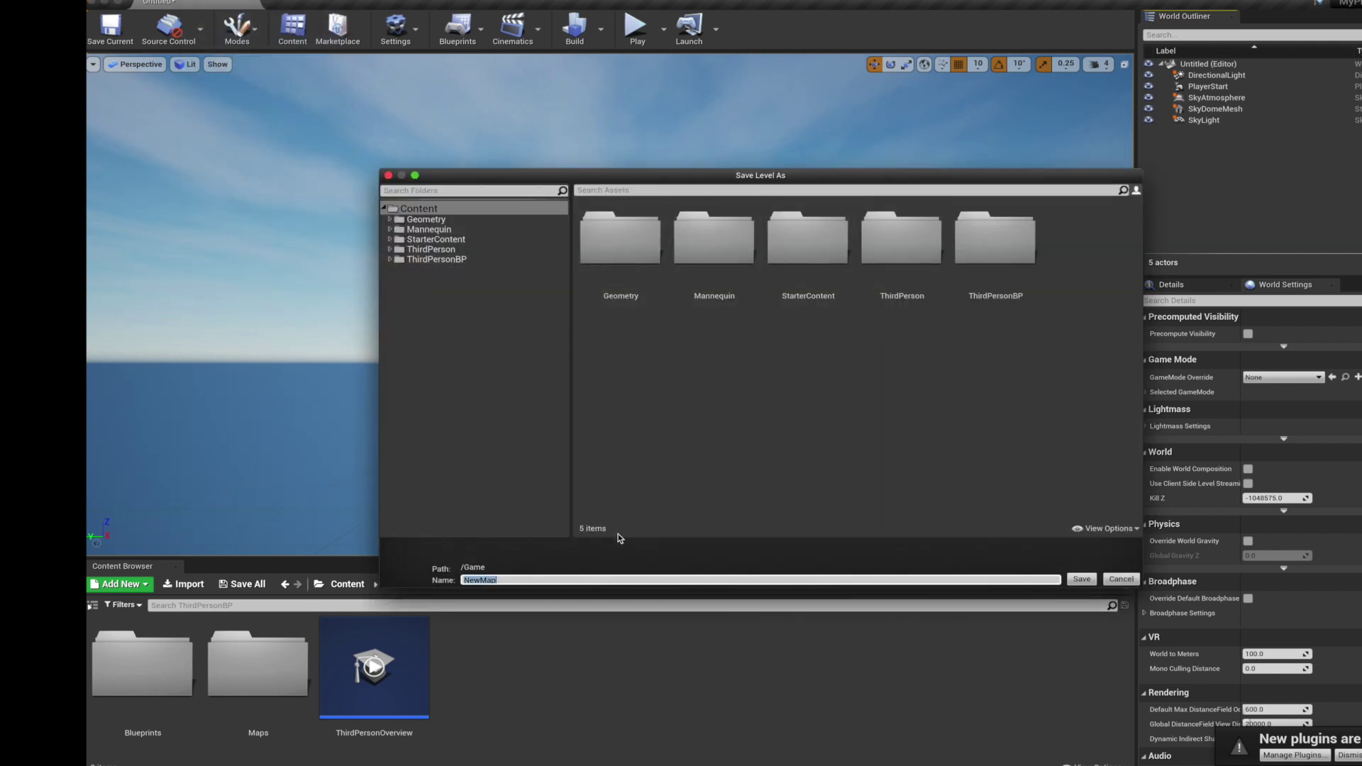
Save the level as Map_Cat in /Game.
type("Ma")
key("Return")
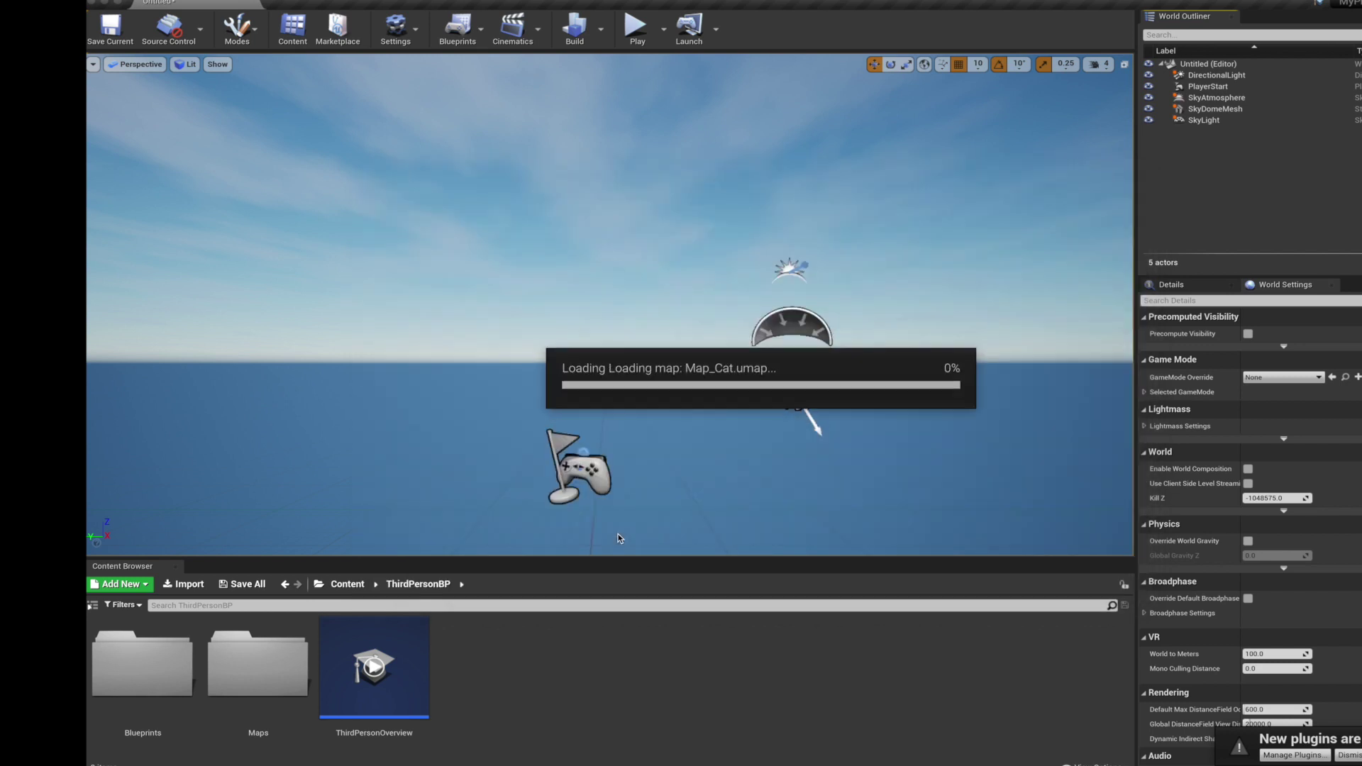
left_click(237, 28)
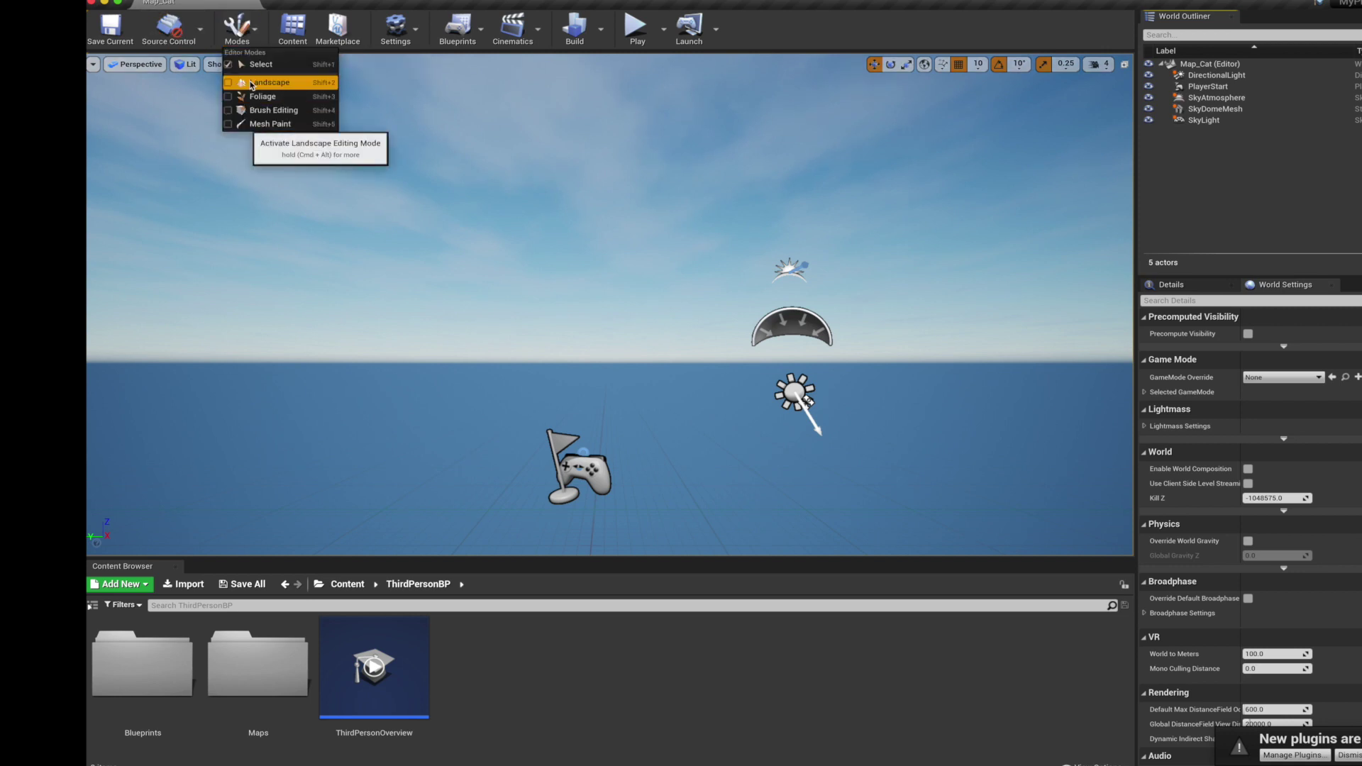
In Landscape mode, import CatalinaIsland Height Map (Merged).png from _HeightMaps at 1081×1081.
left_click(257, 83)
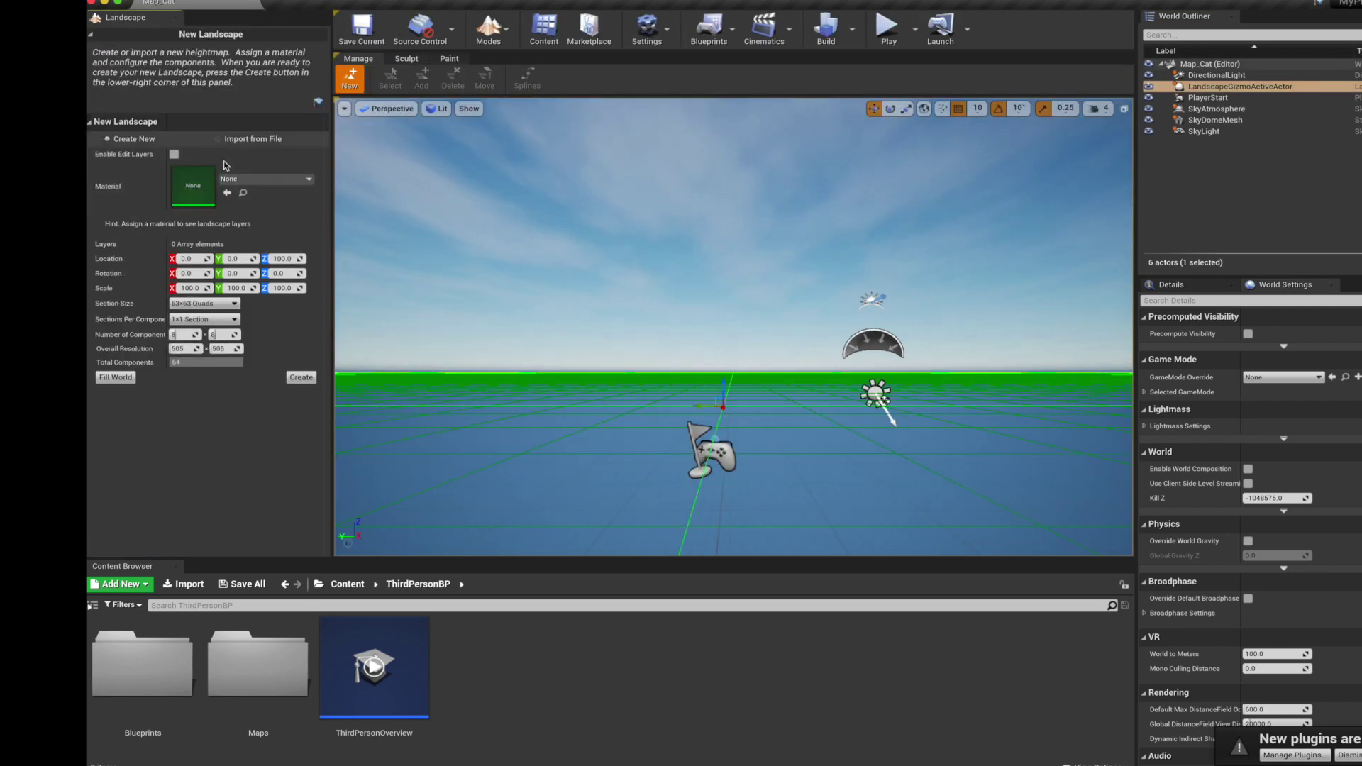
left_click(218, 141)
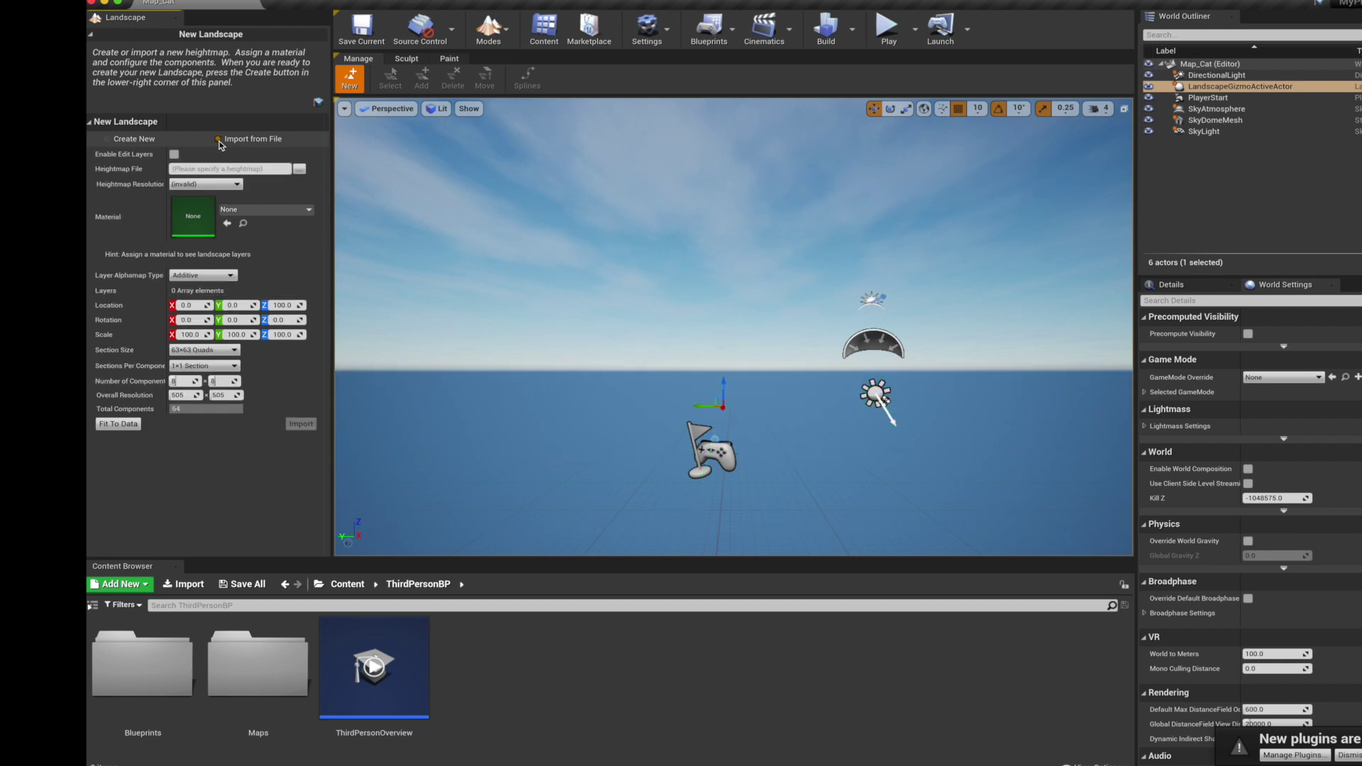
left_click(301, 172)
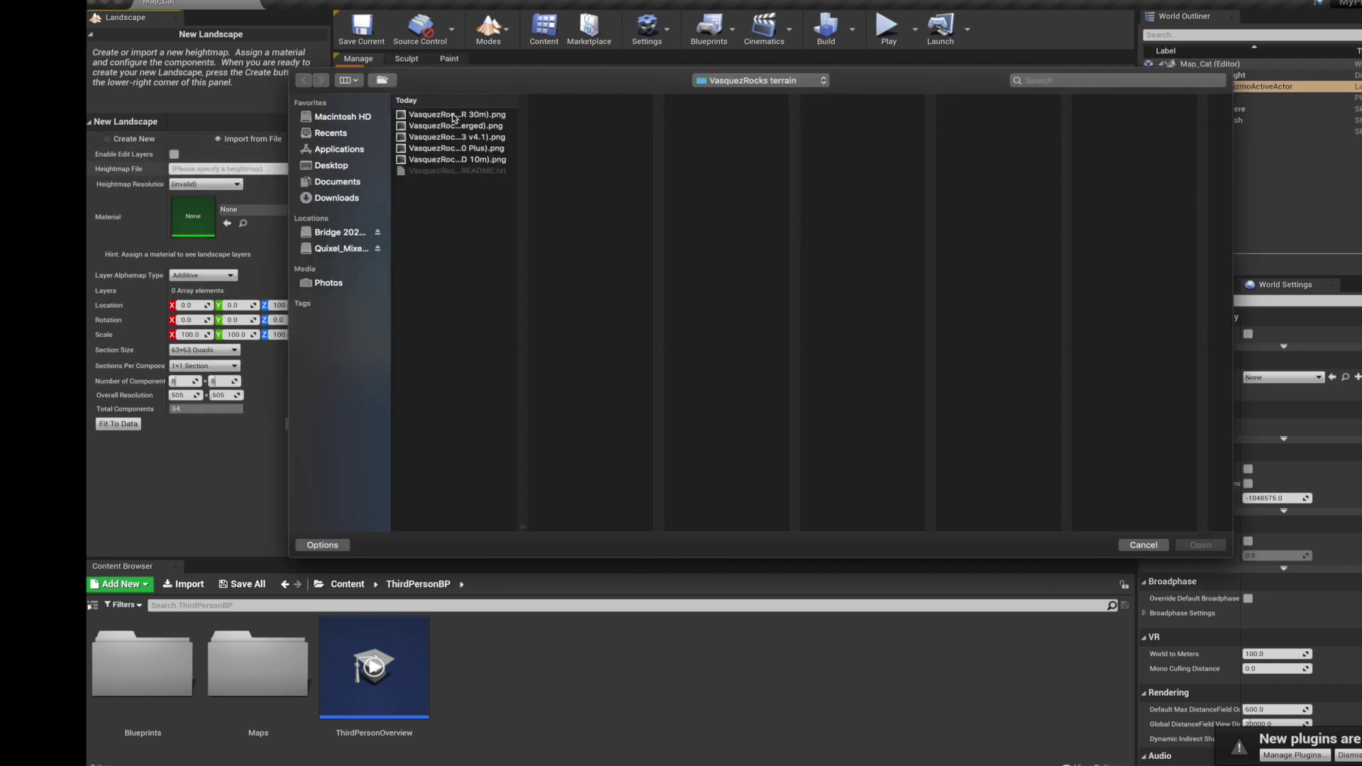
left_click(808, 81)
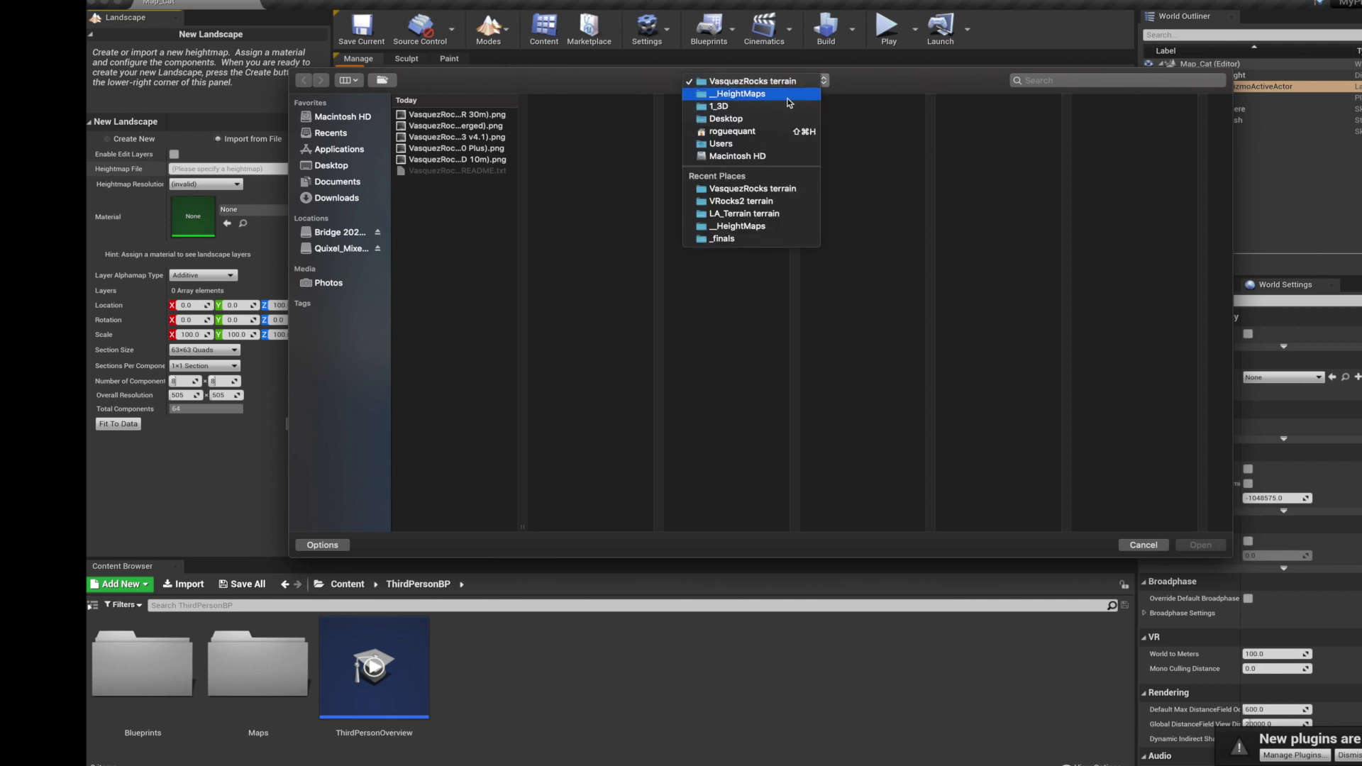
left_click(738, 94)
left_click(744, 114)
left_click(889, 128)
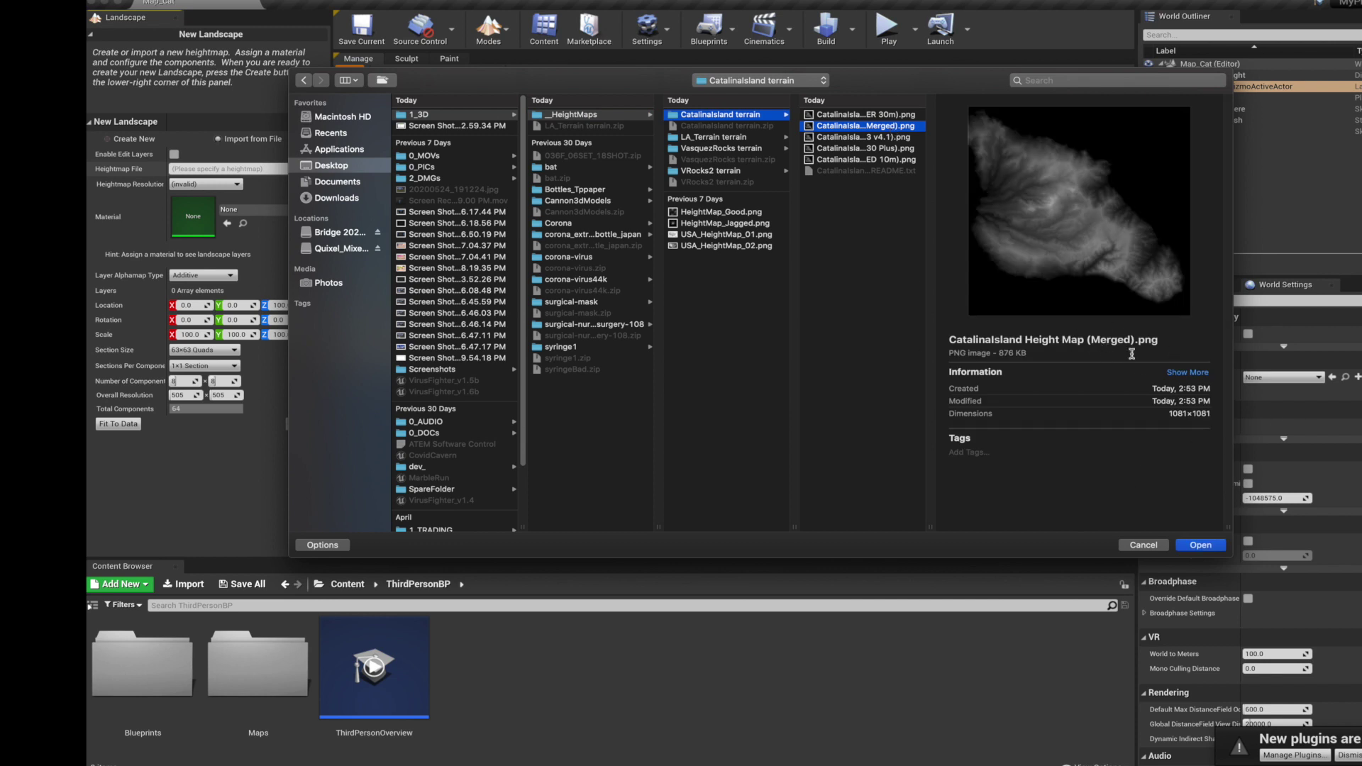
left_click(1183, 546)
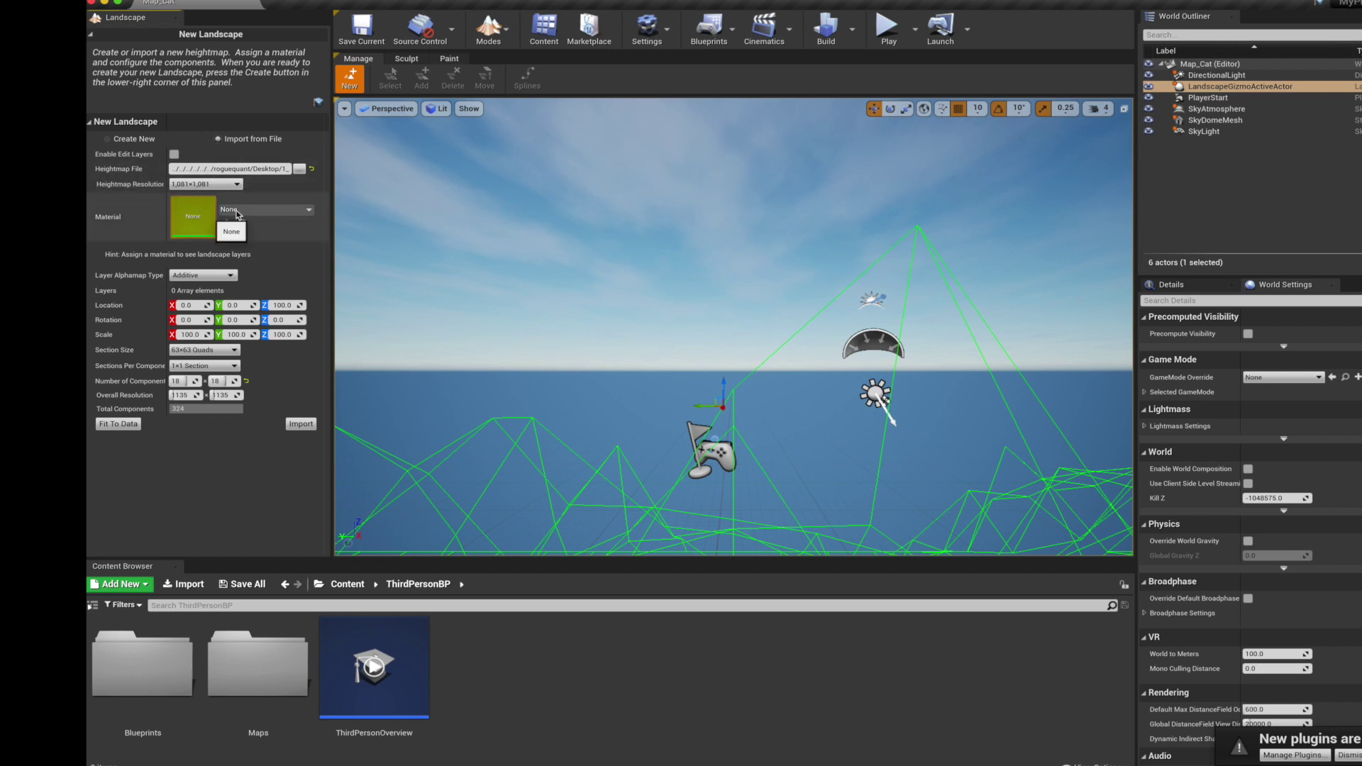
Assign M_Ground_Gravel as the landscape material and import the Catalina terrain.
left_click(264, 210)
scroll(283, 408, "down", 2)
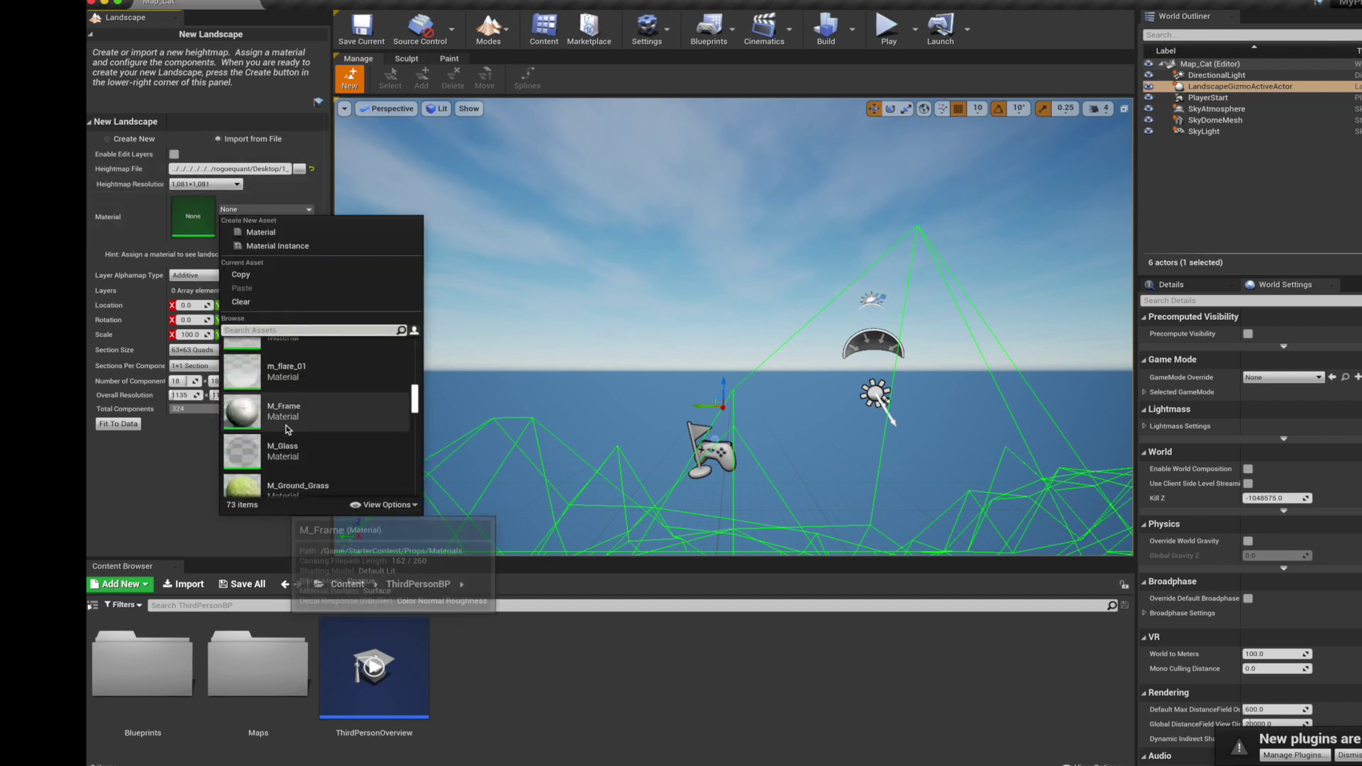
scroll(288, 426, "down", 2)
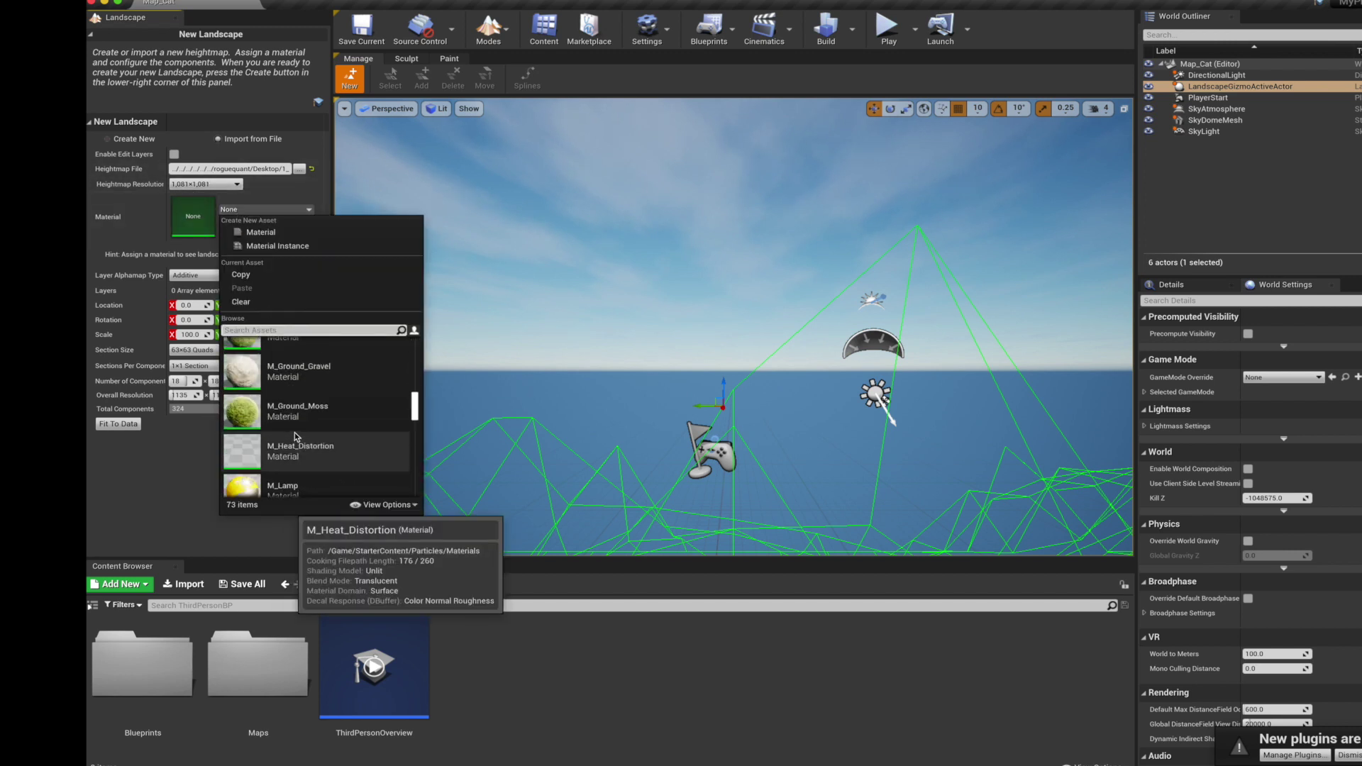
scroll(304, 378, "up", 1)
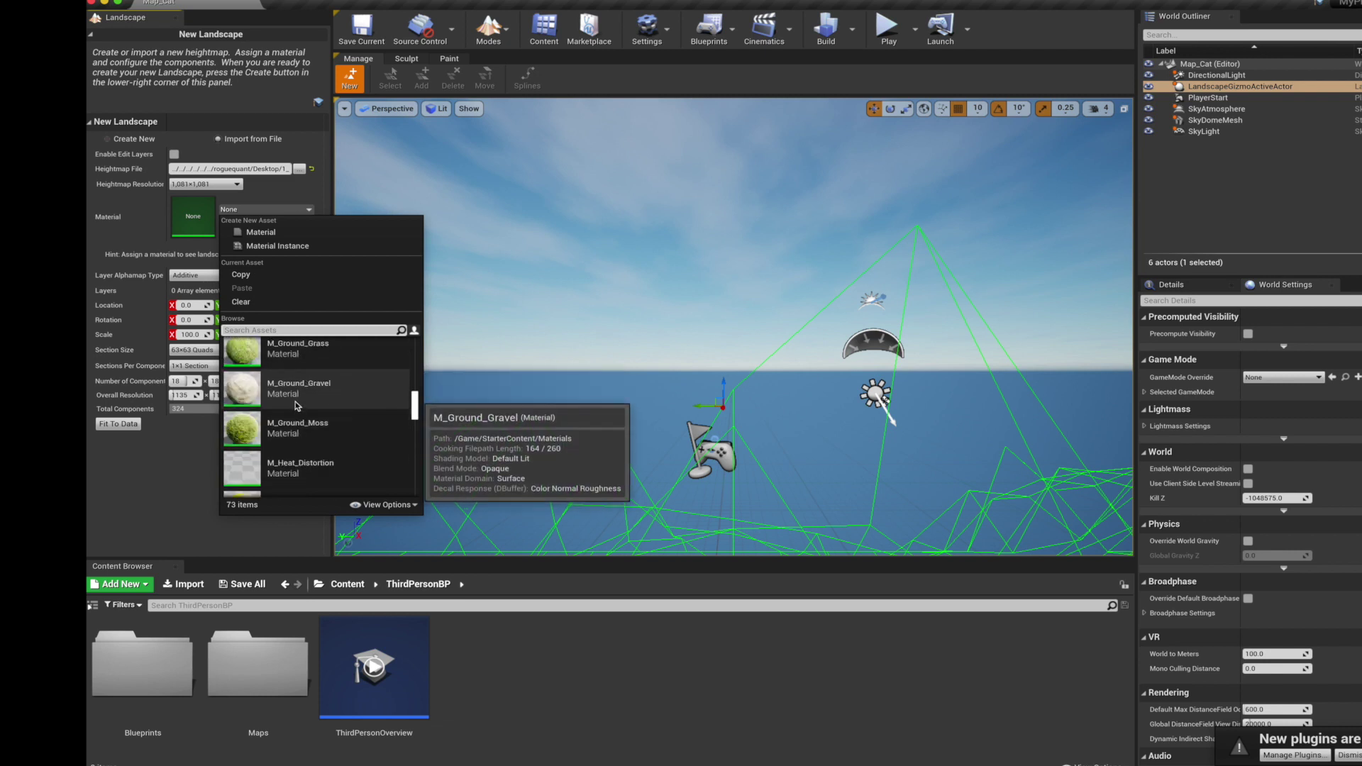
left_click(301, 387)
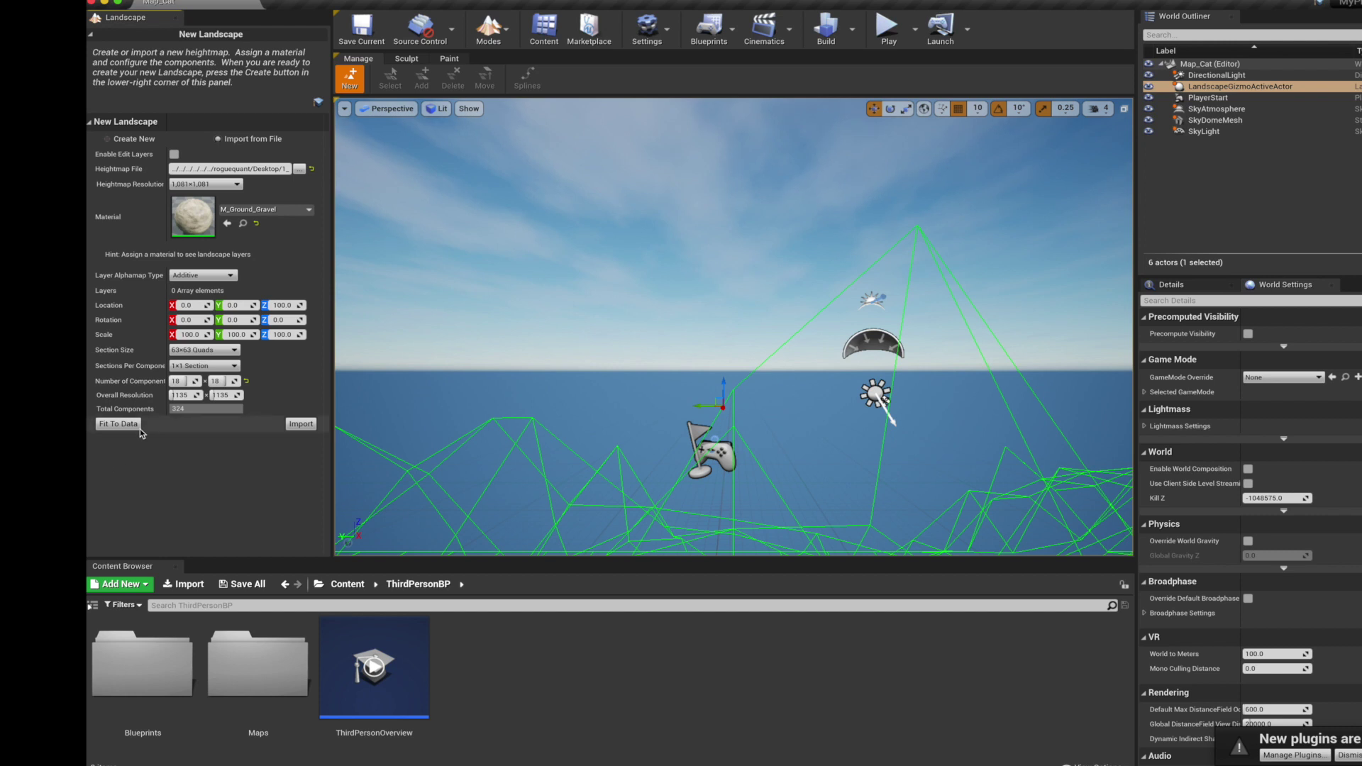
left_click(303, 426)
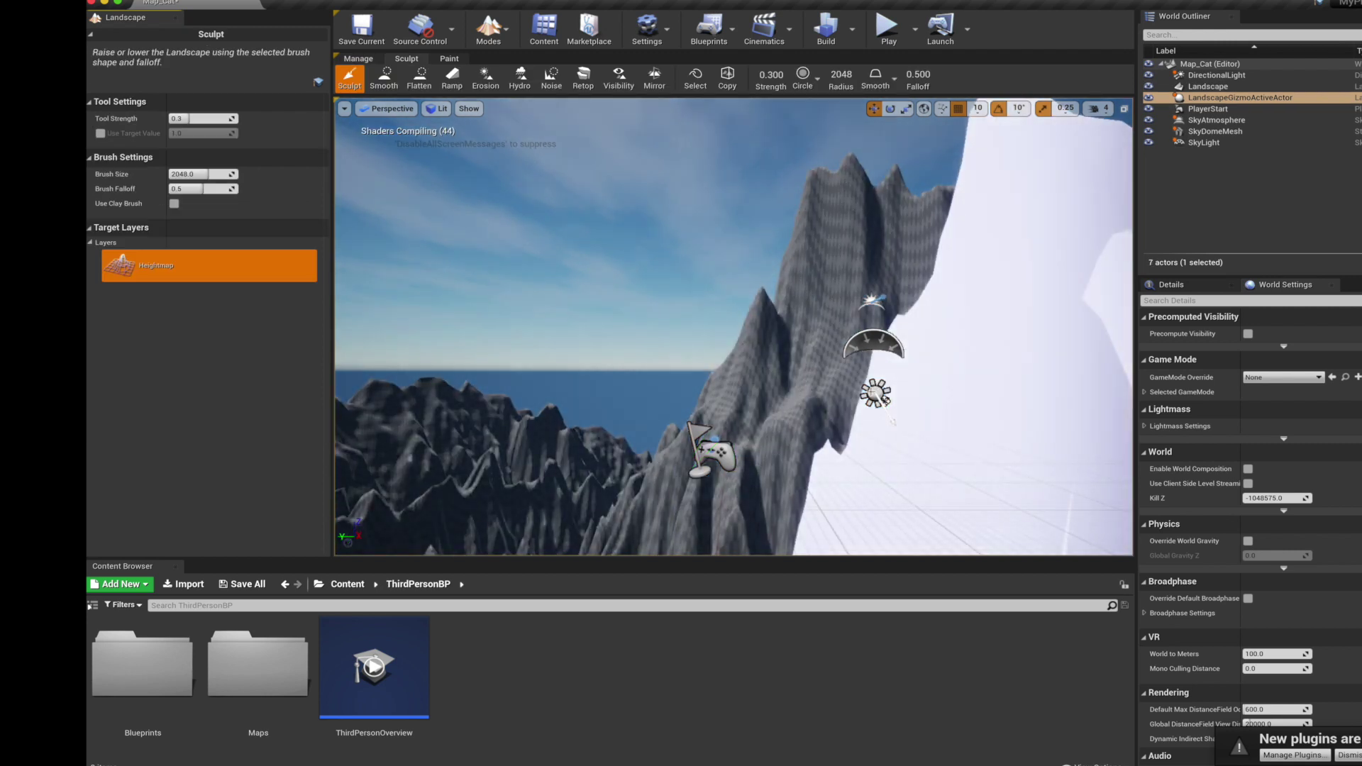
Orbit to view the gravel mountains, set camera speed to 7, and switch to Manage mode.
right_click_drag(874, 392, 781, 340)
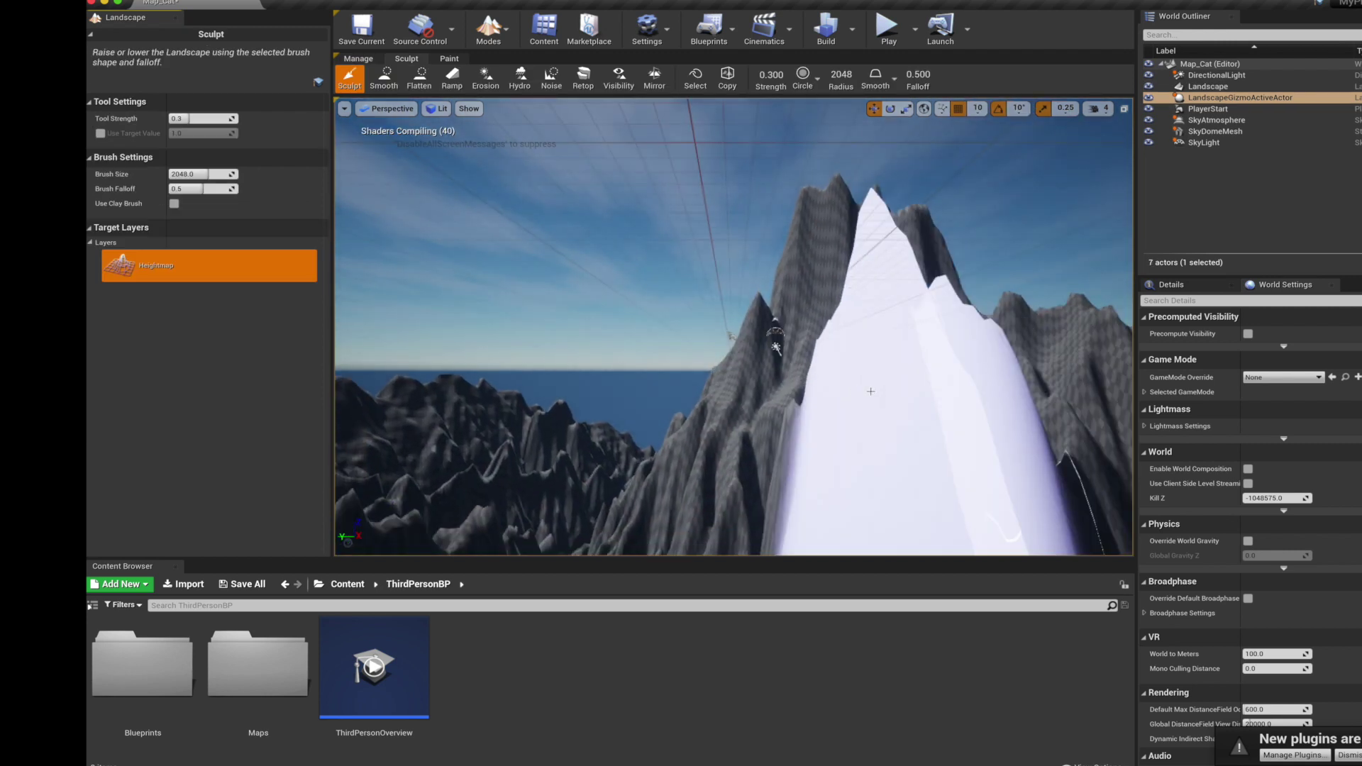
left_click(1104, 110)
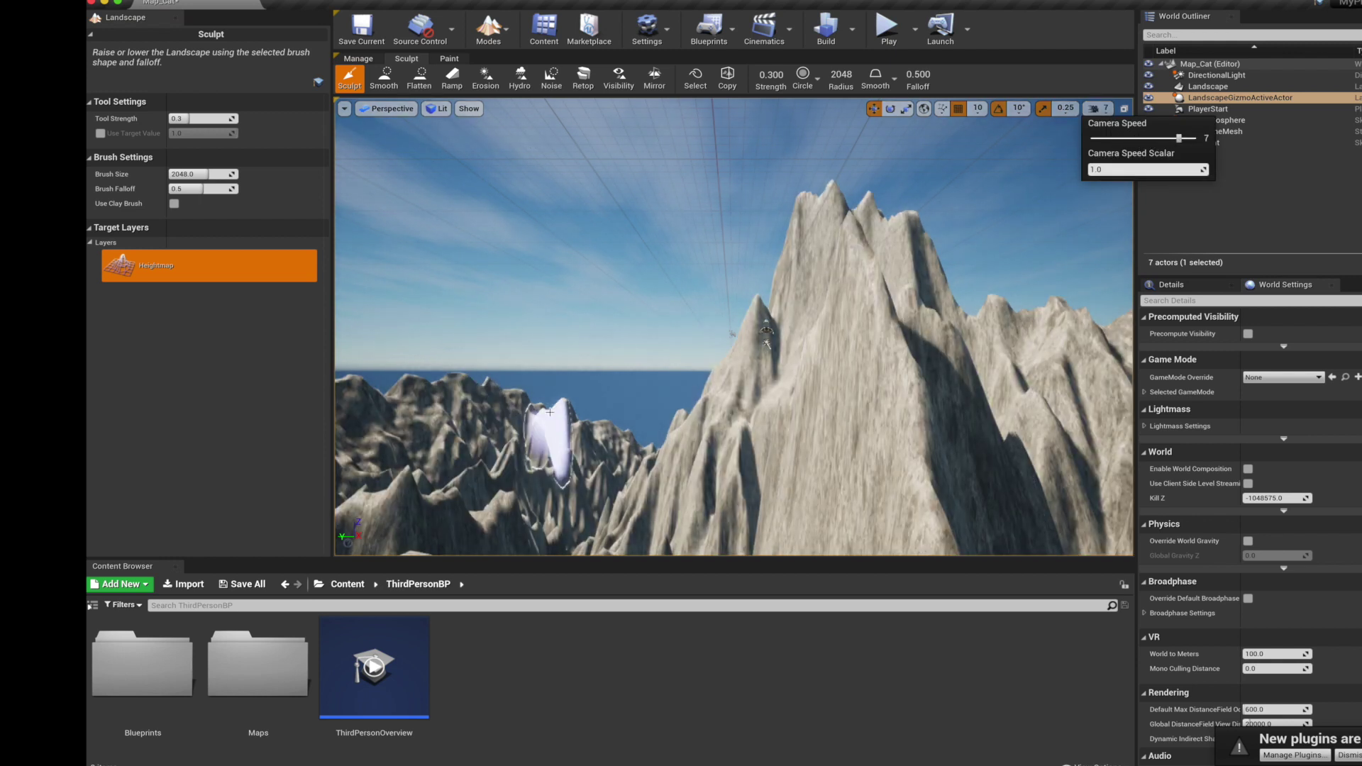
scroll(550, 412, "down", 5)
scroll(536, 427, "down", 5)
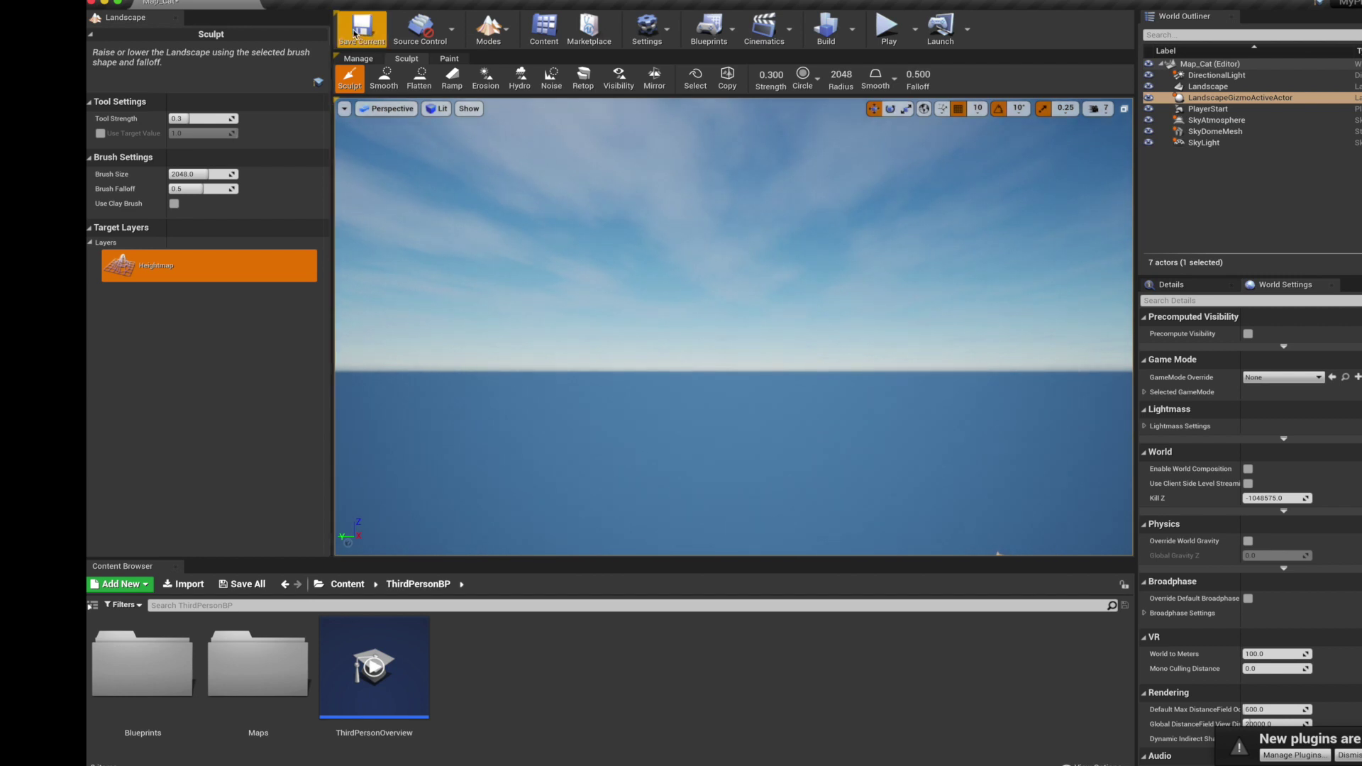
left_click(359, 60)
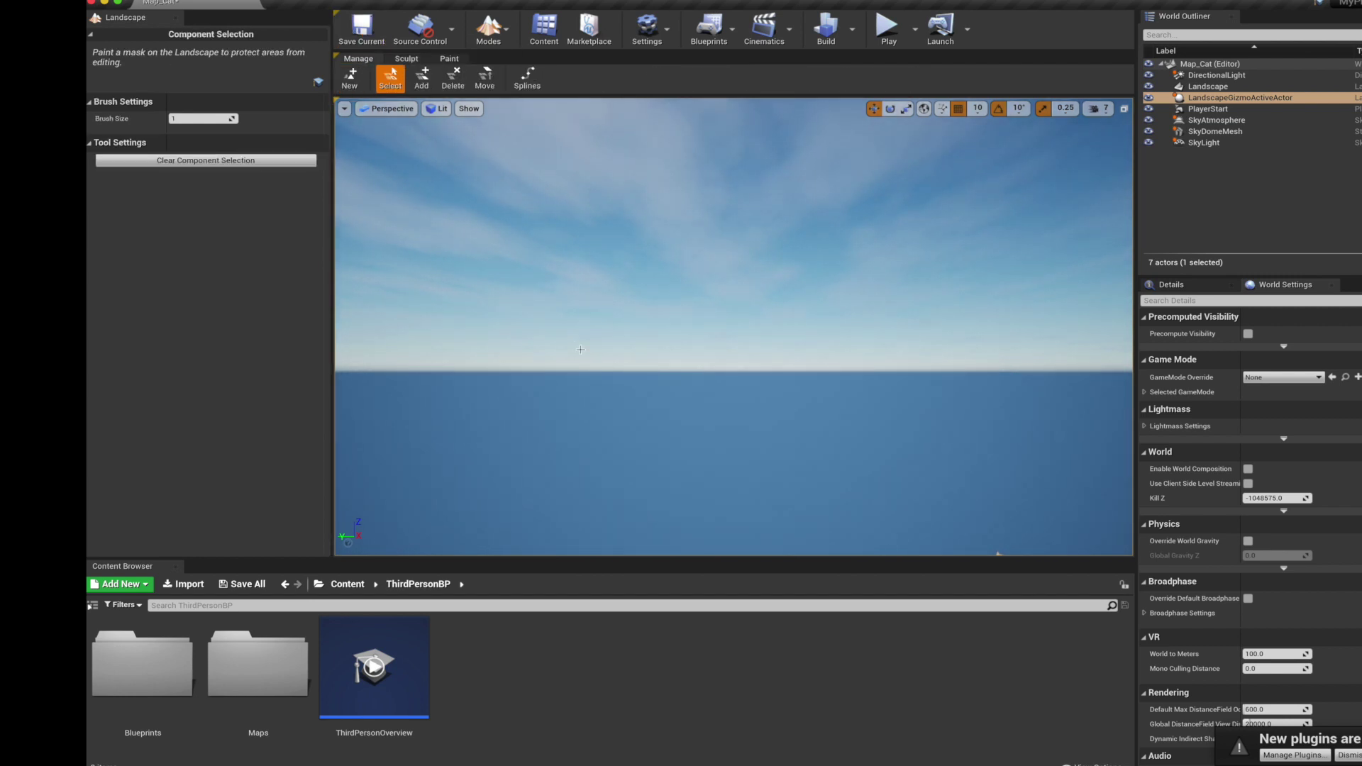
Frame the Catalina Island landscape from above and compare it with the terrain.party map in Chrome.
key("f")
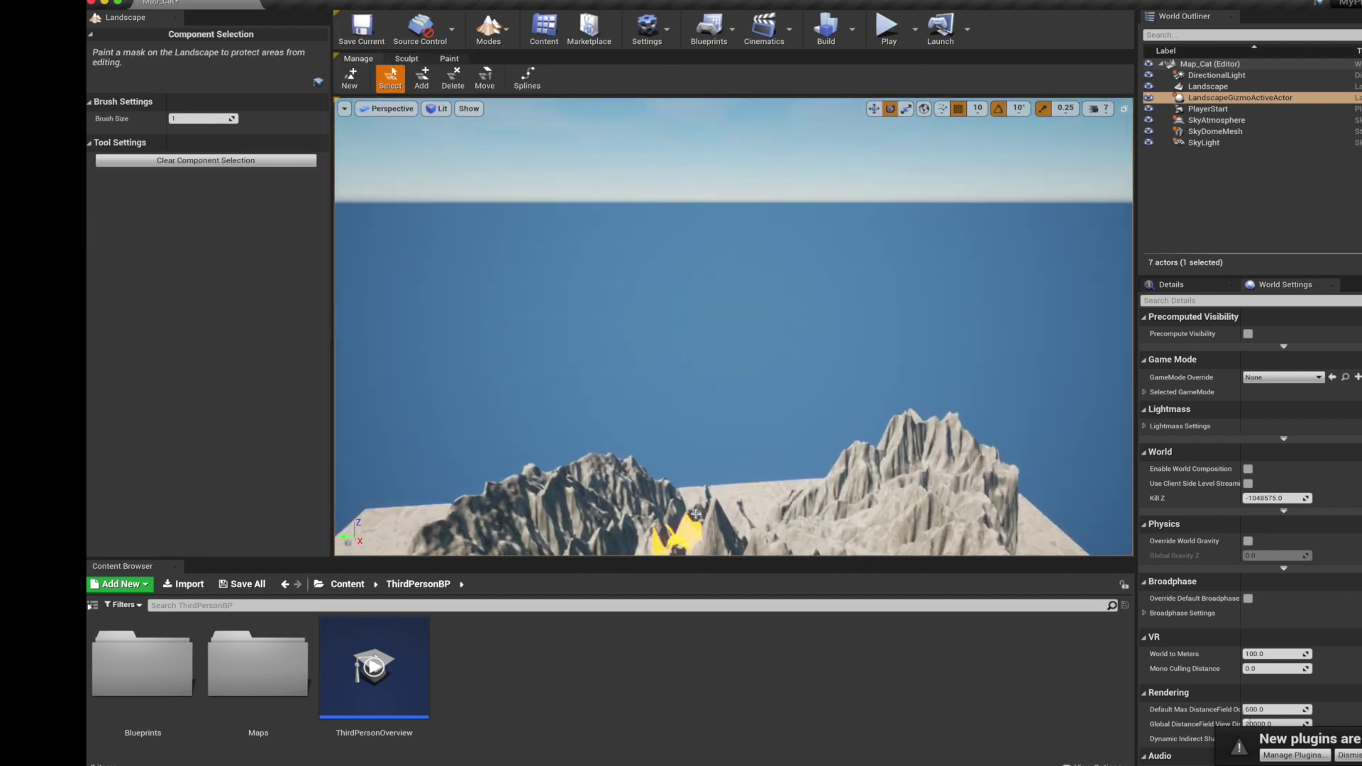
left_click_drag(614, 404, 615, 405, "alt")
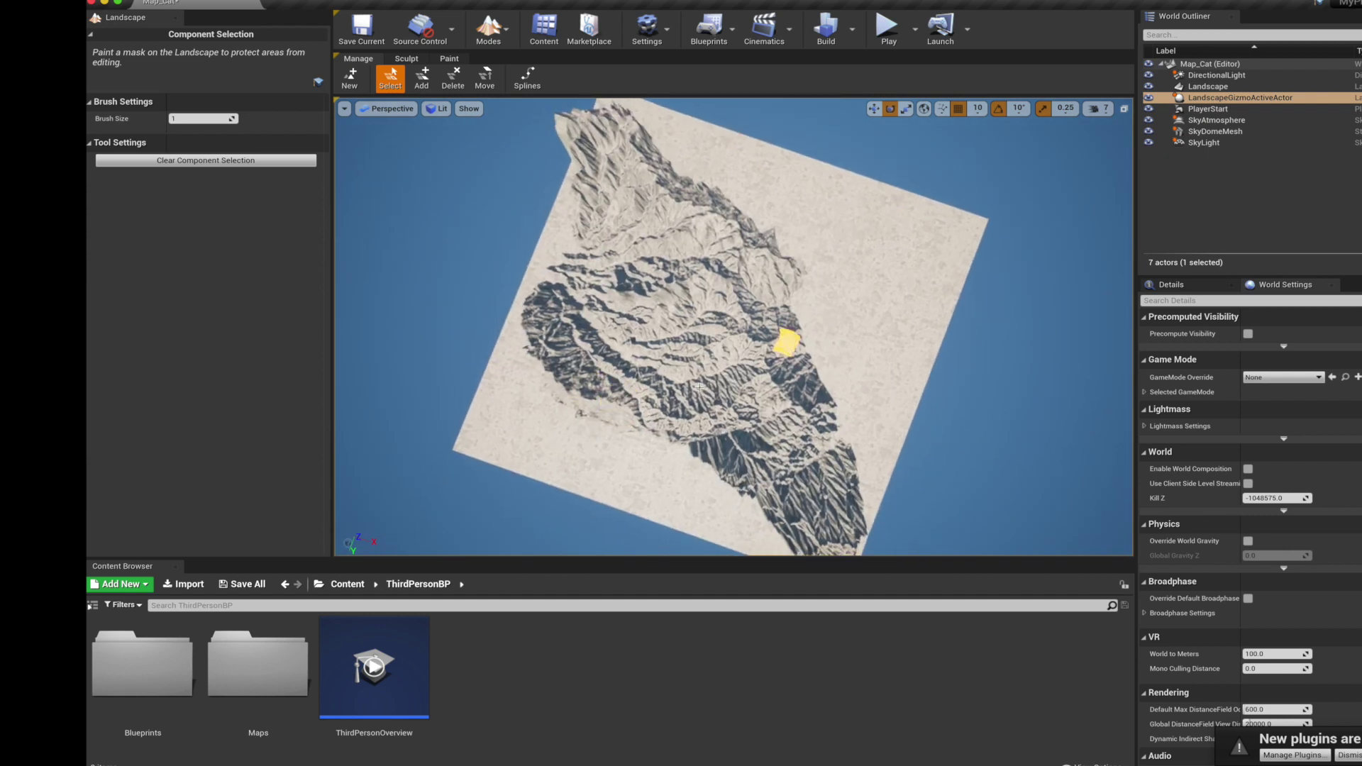
left_click_drag(864, 358, 864, 358, "alt")
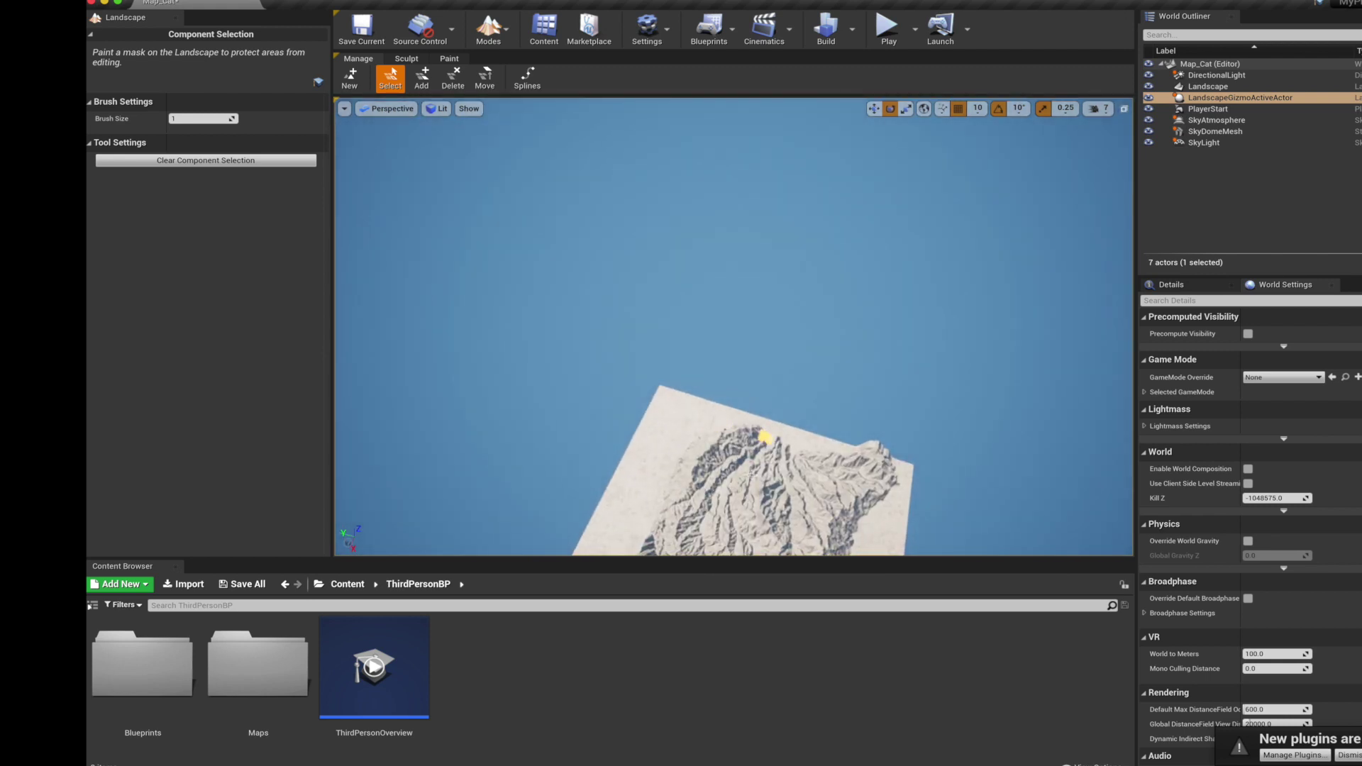
key("f")
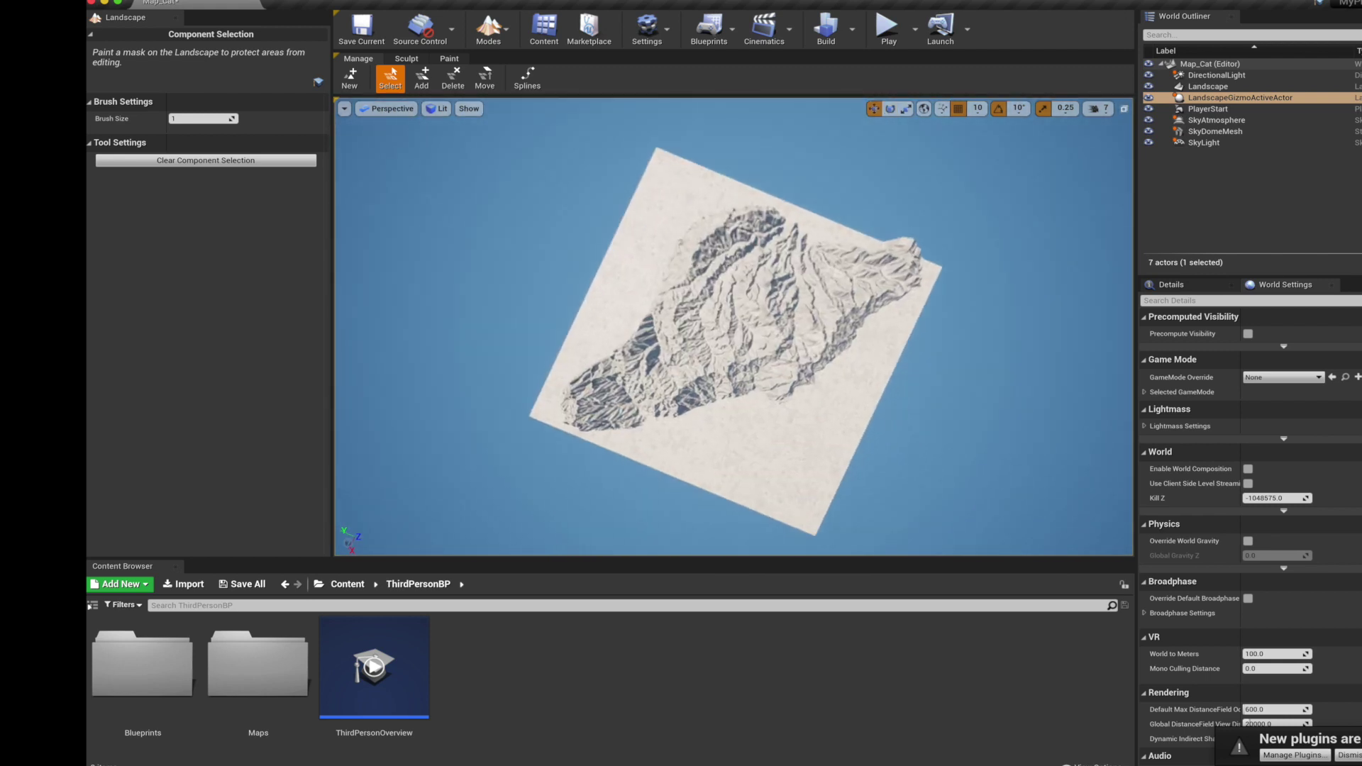
left_click_drag(727, 438, 728, 438, "alt")
key("super+Tab")
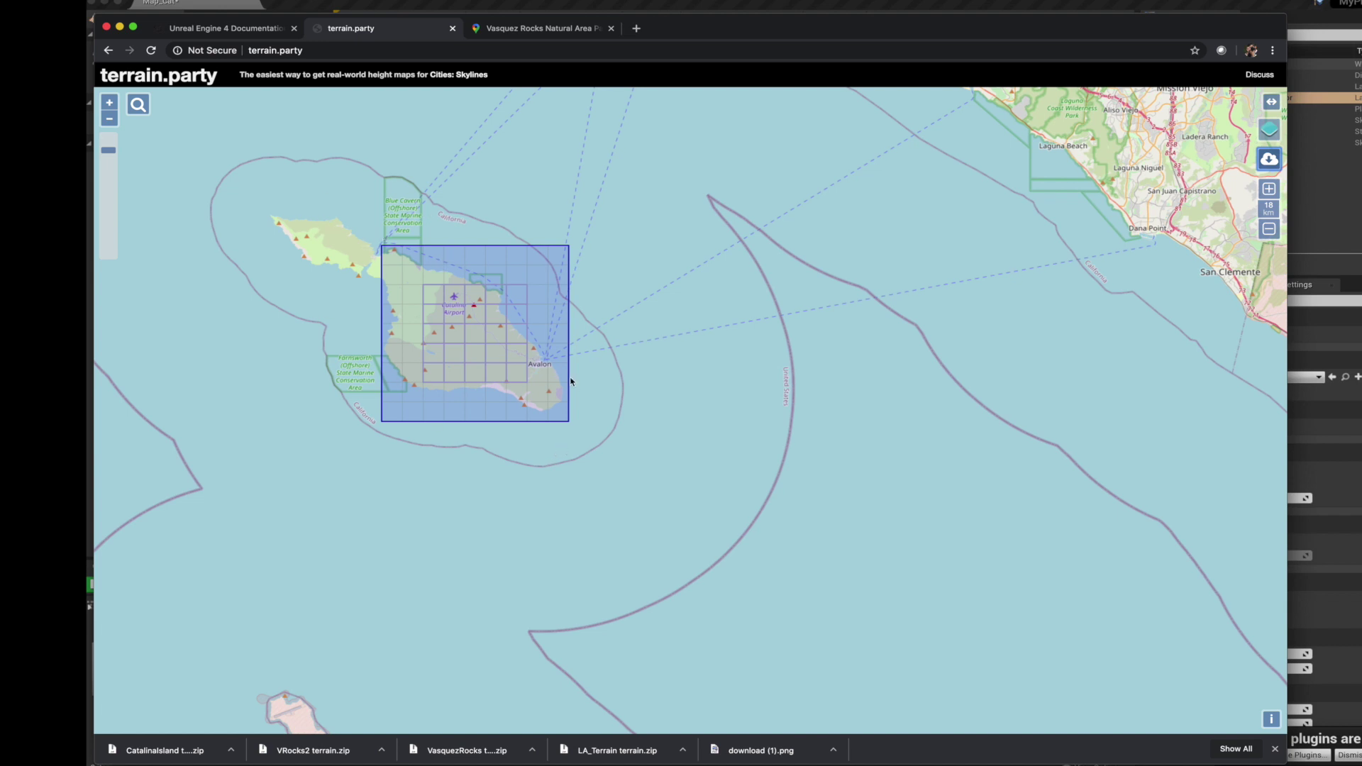
key("super+Tab")
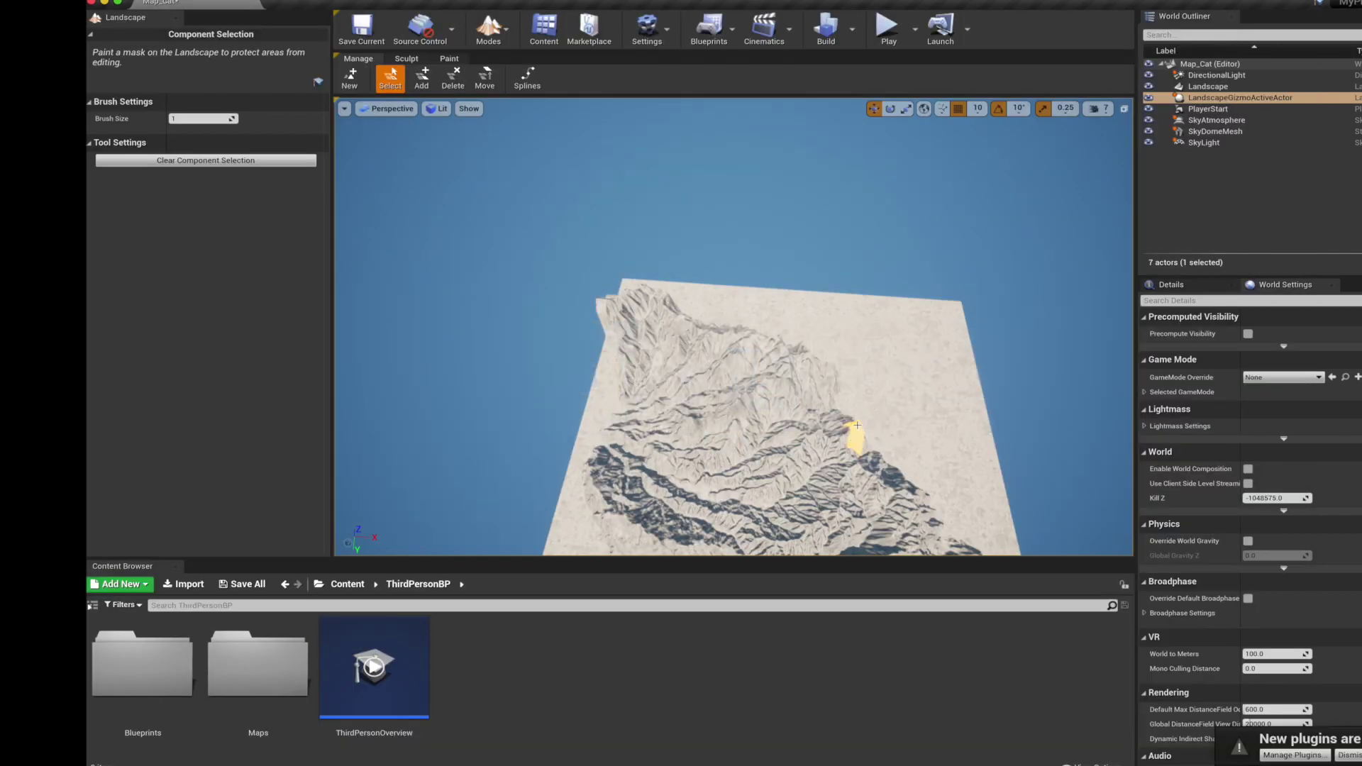
scroll(771, 419, "down", 2)
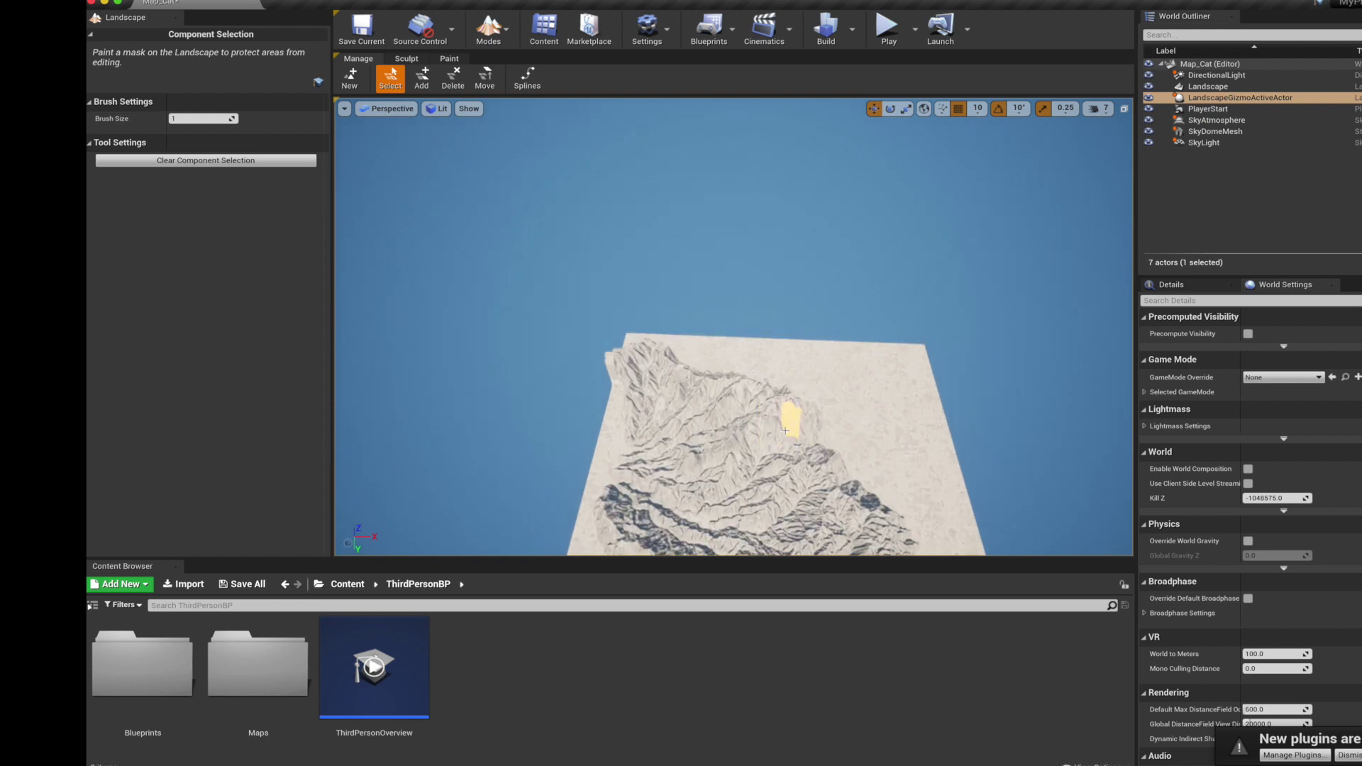
mouse_move(770, 419)
right_mouse_down()
mouse_move(770, 496)
mouse_move(785, 430)
right_mouse_up()
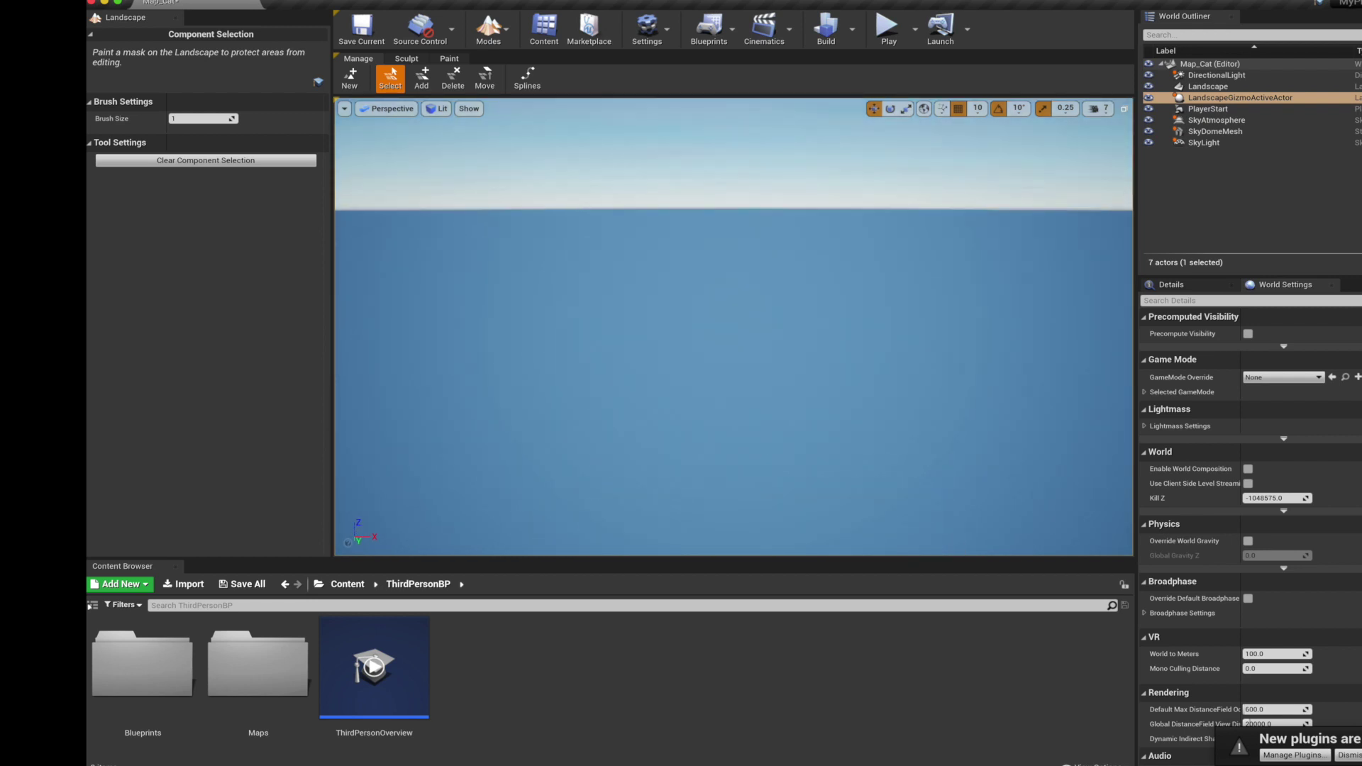
mouse_move(786, 429)
right_mouse_down()
mouse_move(785, 497)
mouse_move(768, 270)
right_mouse_up()
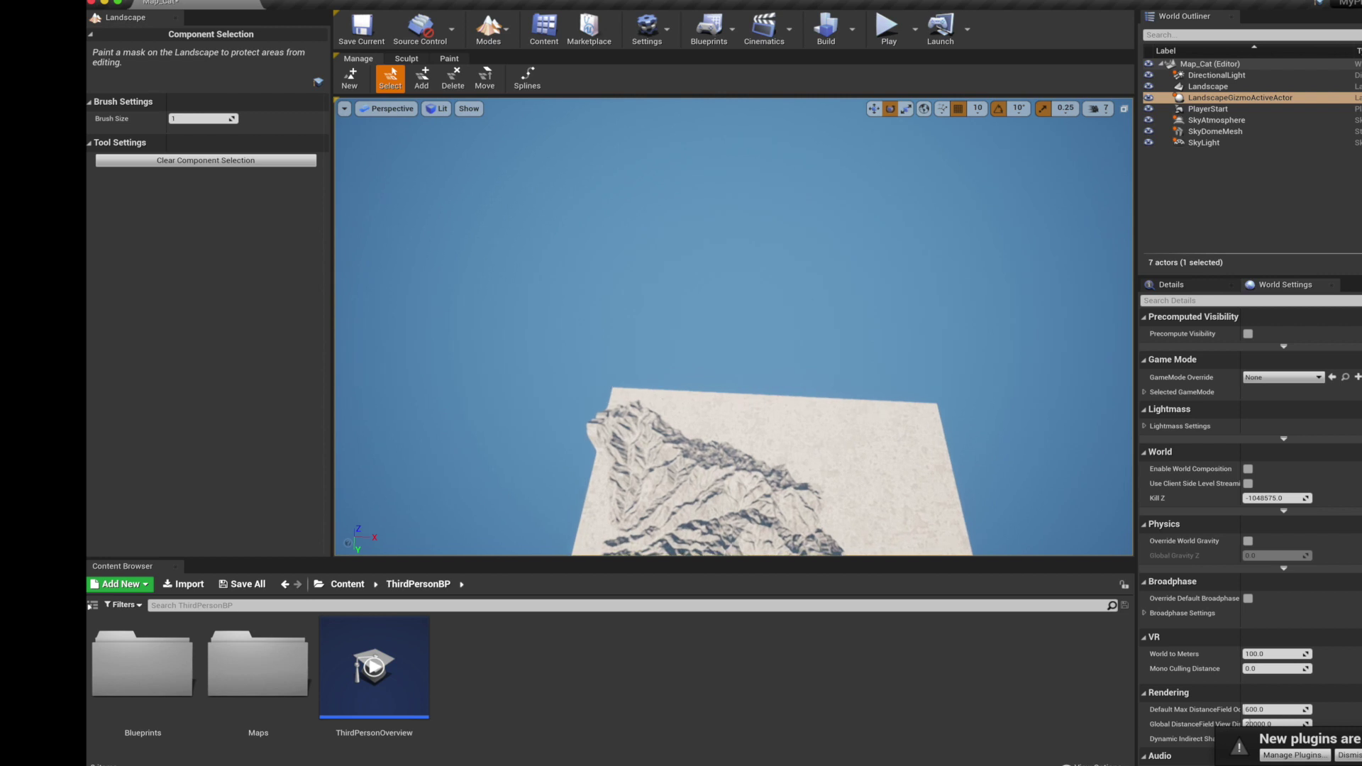
right_click_drag(800, 377, 800, 539)
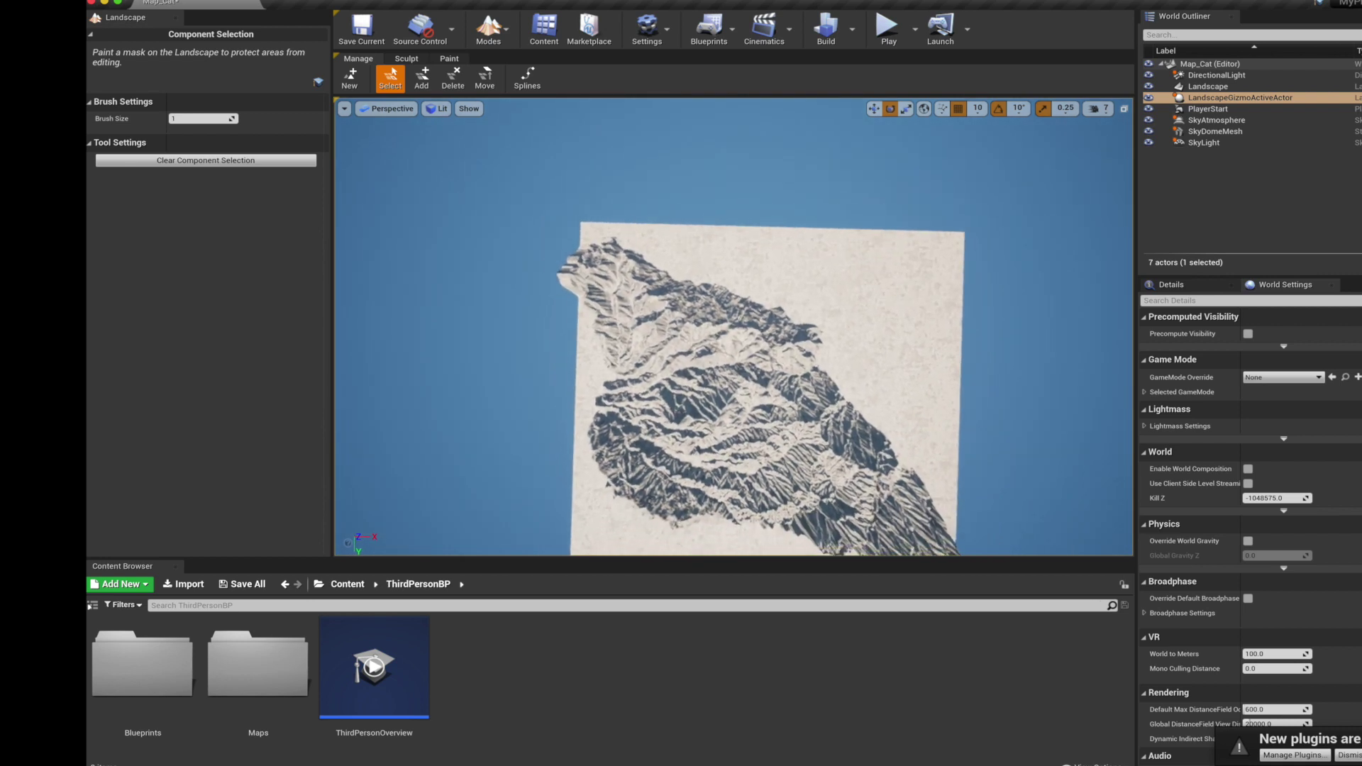
right_click_drag(799, 539, 780, 528)
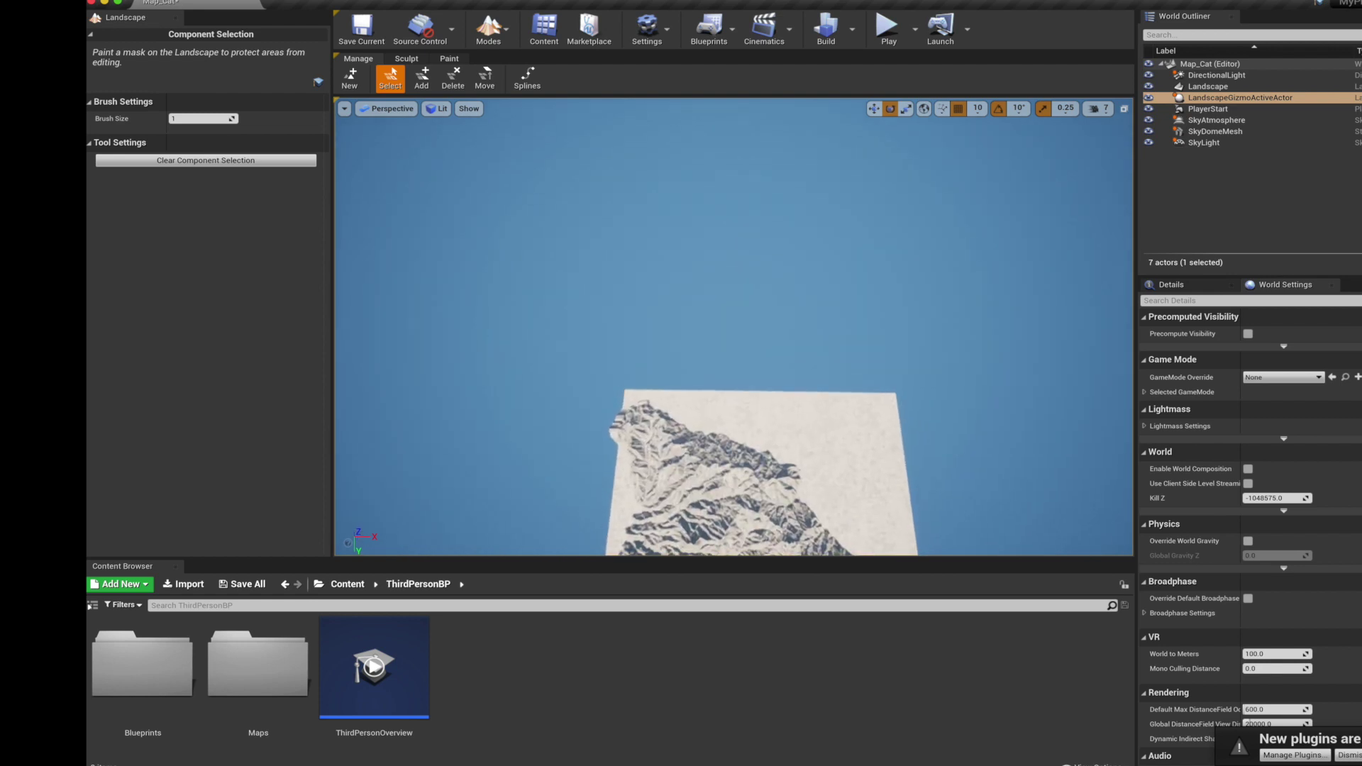
key("super+Tab")
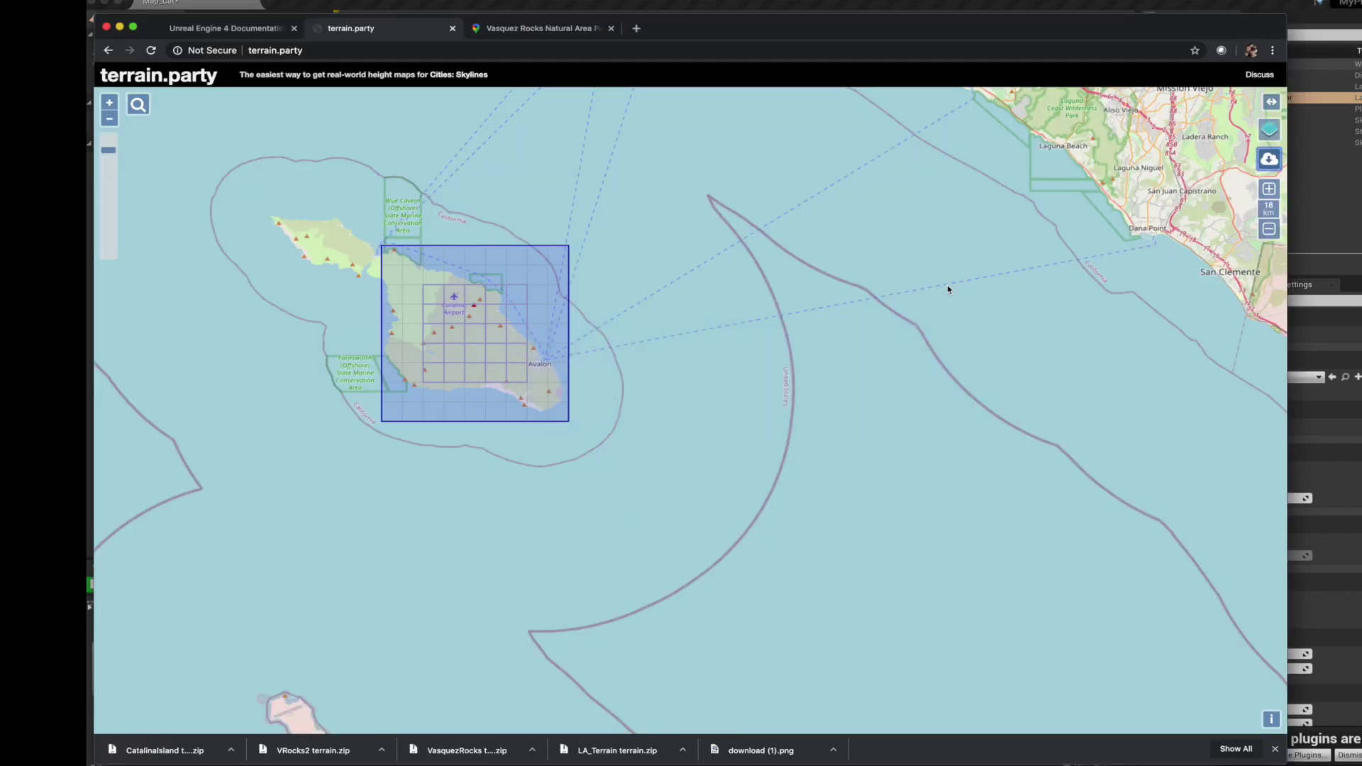
key("super+Tab")
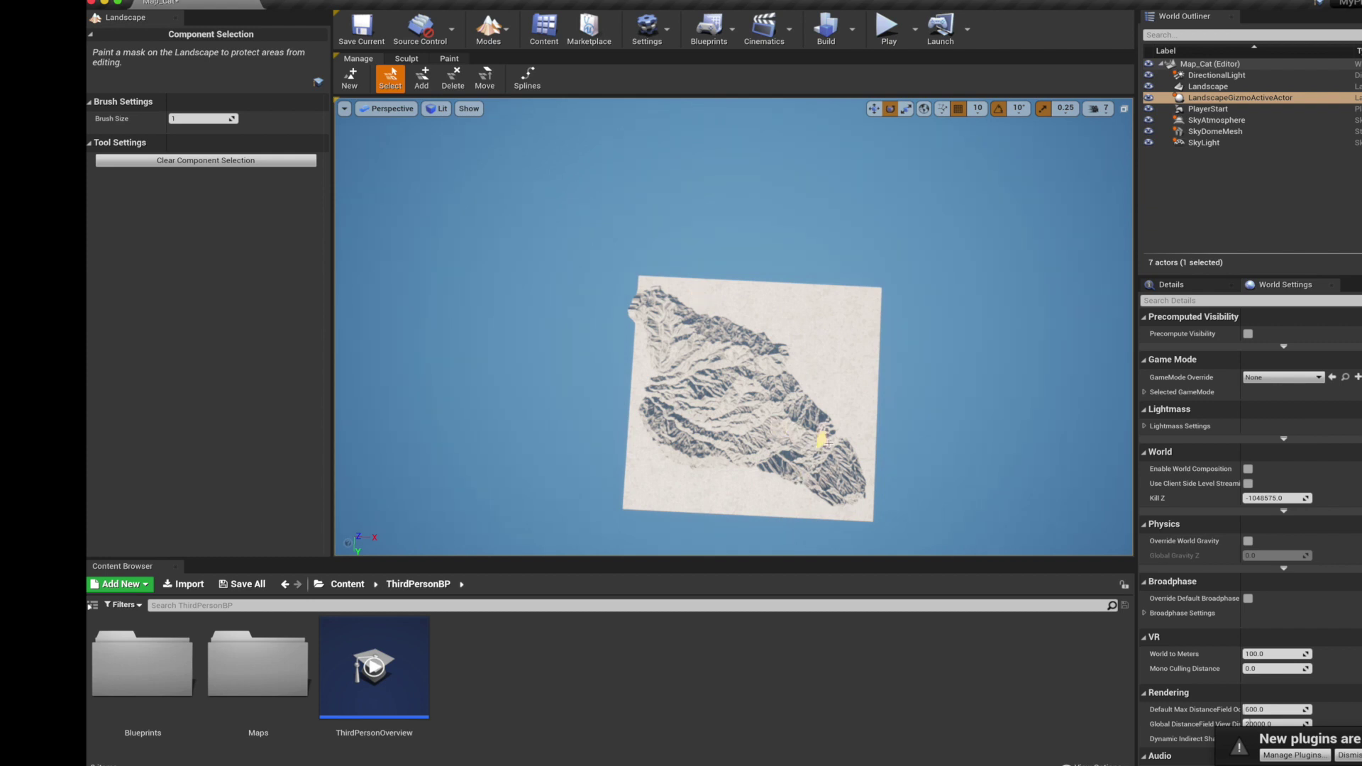
right_click_drag(907, 467, 901, 464)
right_click_drag(816, 392, 816, 392)
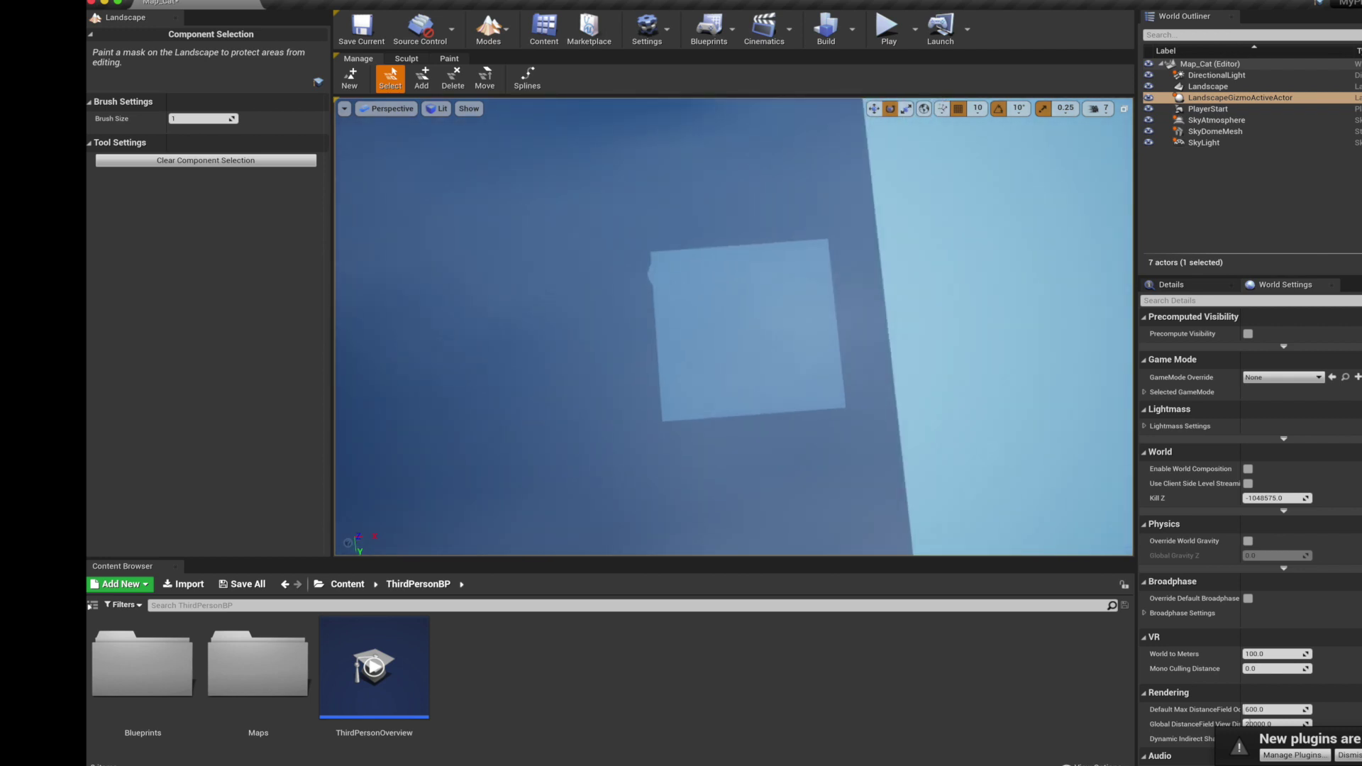
right_click_drag(816, 392, 816, 391)
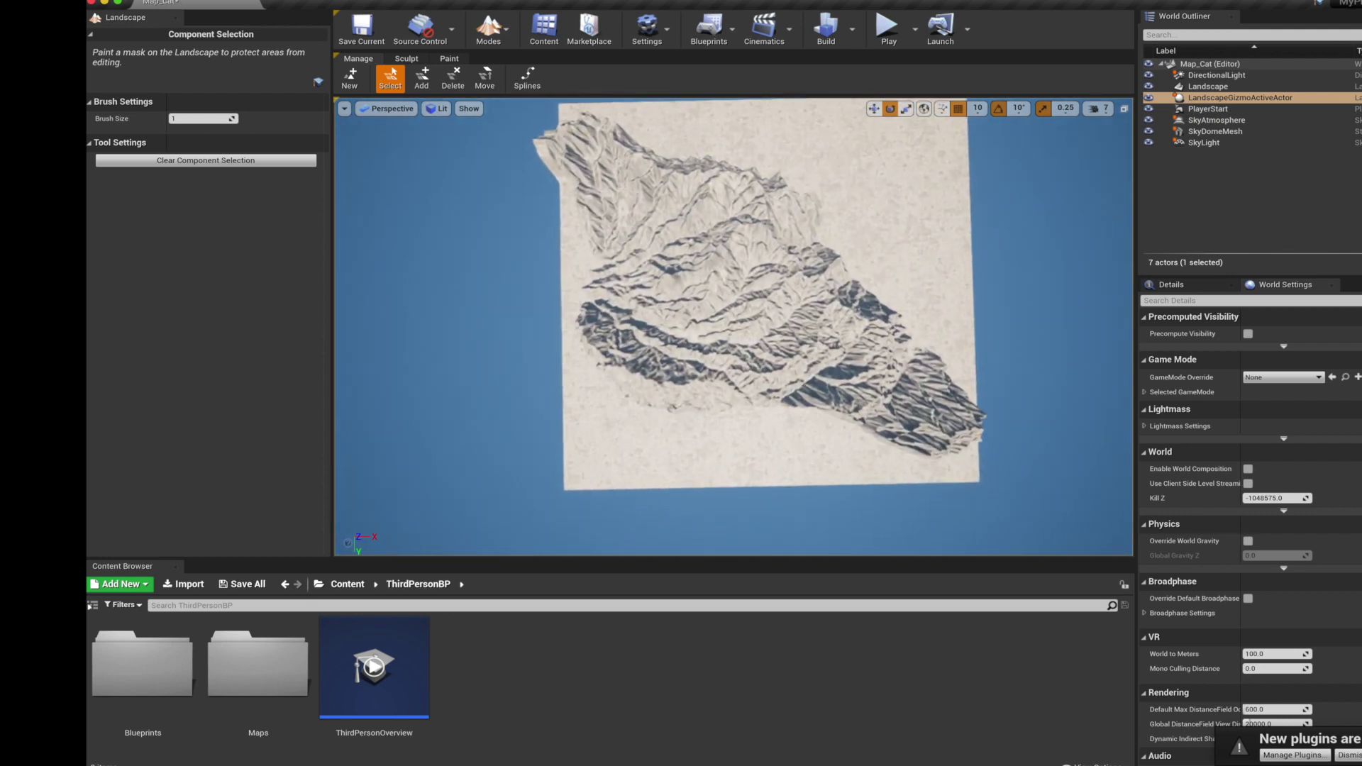
right_click_drag(763, 325, 762, 325)
left_click(762, 325)
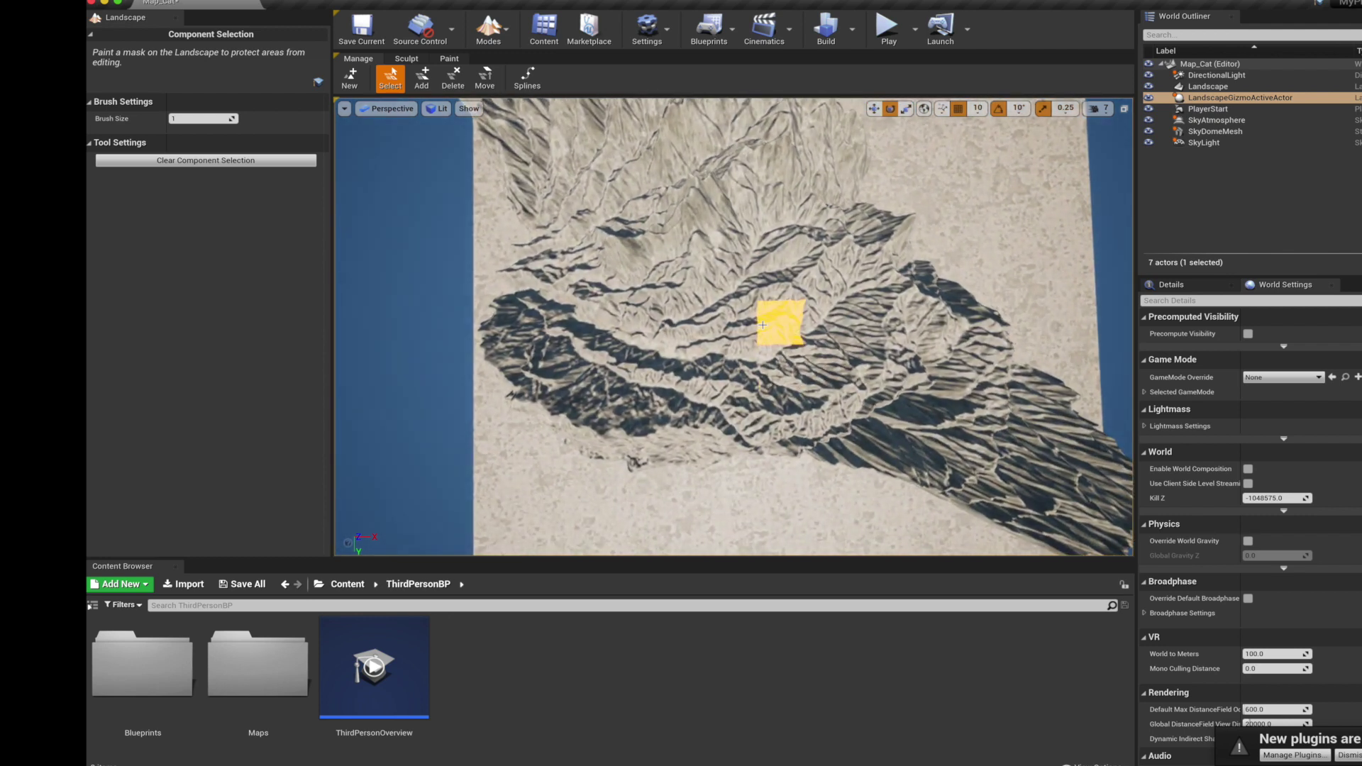